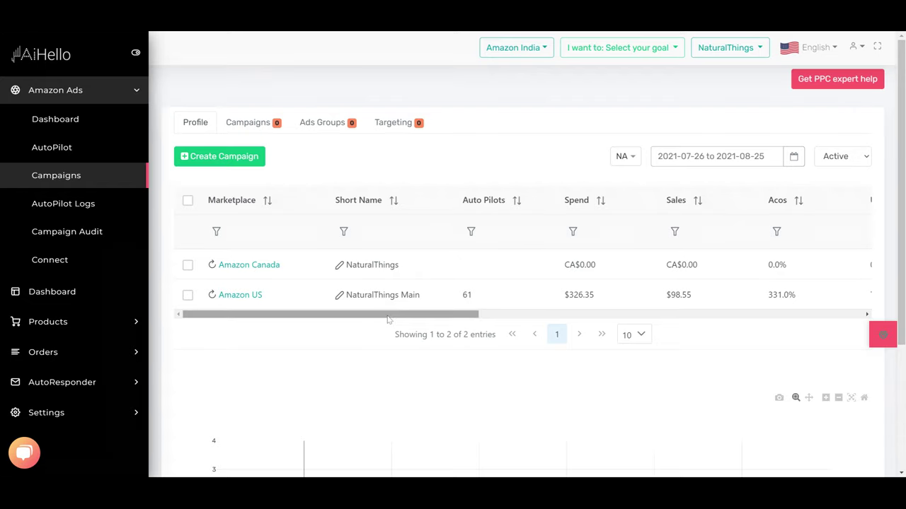
# - Look over the ads dashboard overview page
pyautogui.moveTo(358, 321); pyautogui.dragTo(263, 299)
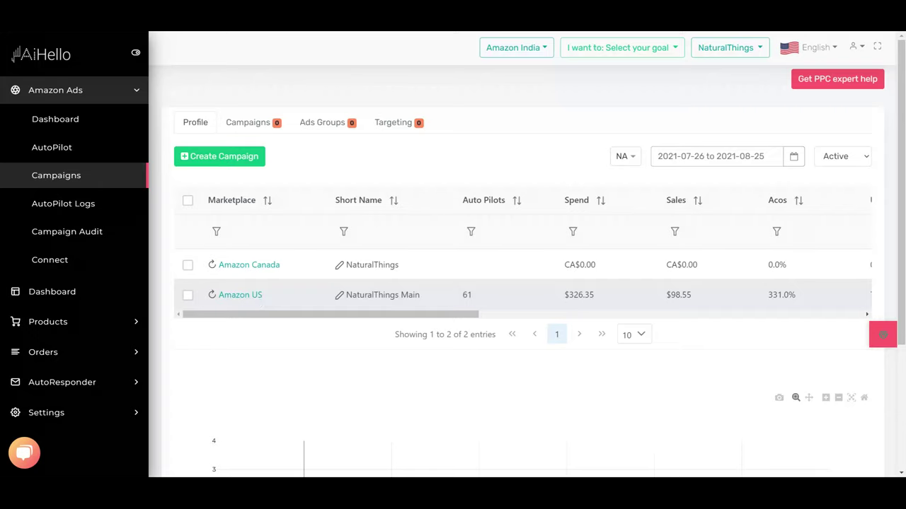
pyautogui.click(75, 126)
pyautogui.scroll(-2, 425, 347)
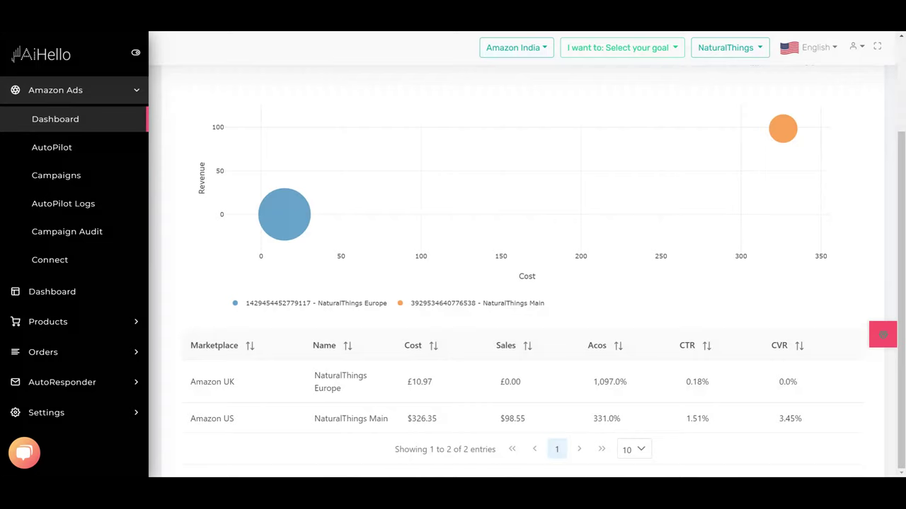
pyautogui.scroll(1, 285, 267)
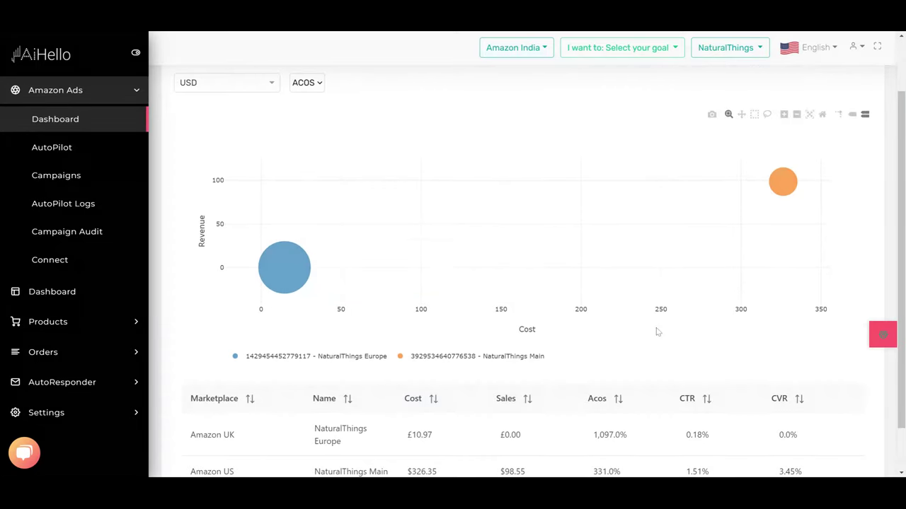
pyautogui.scroll(-1, 656, 331)
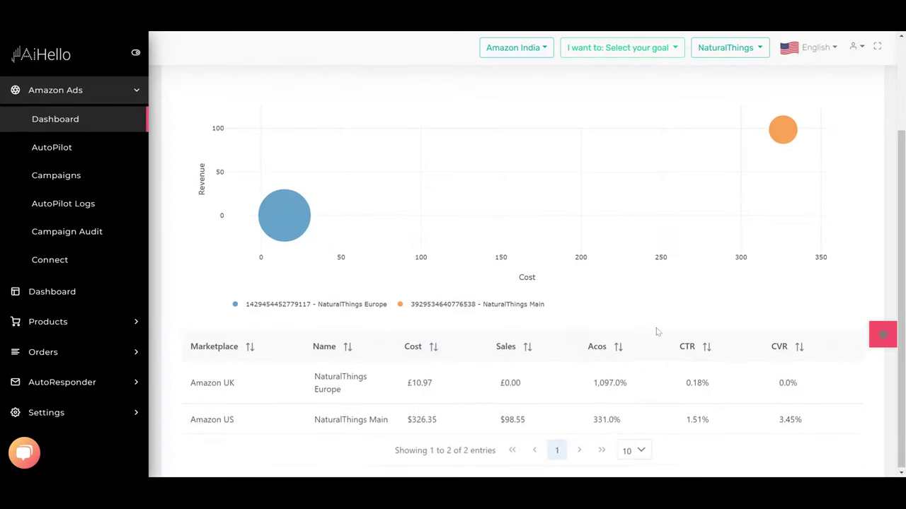
pyautogui.scroll(2, 656, 331)
pyautogui.moveTo(782, 234)
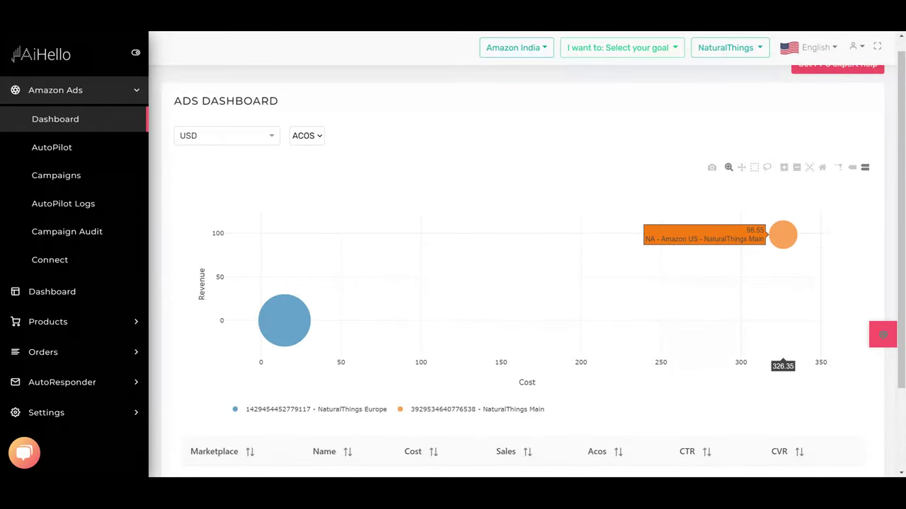
pyautogui.moveTo(284, 321)
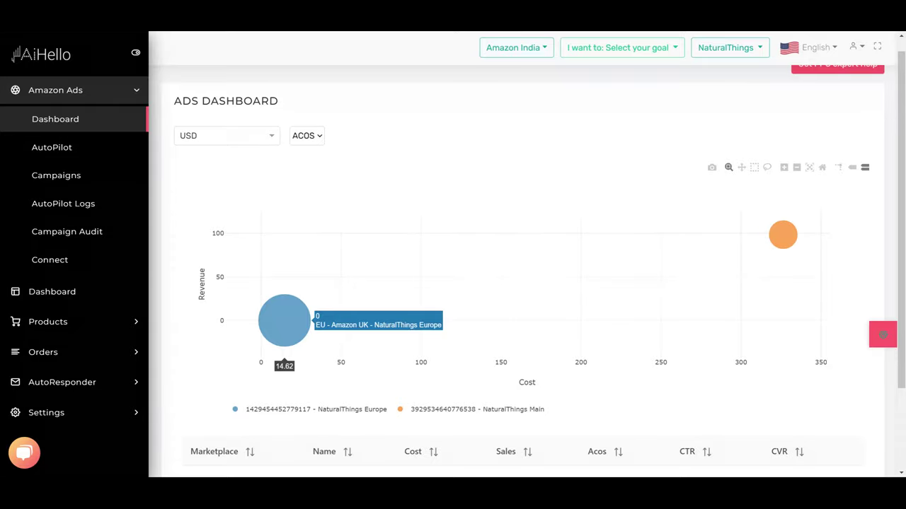
pyautogui.scroll(-1, 284, 320)
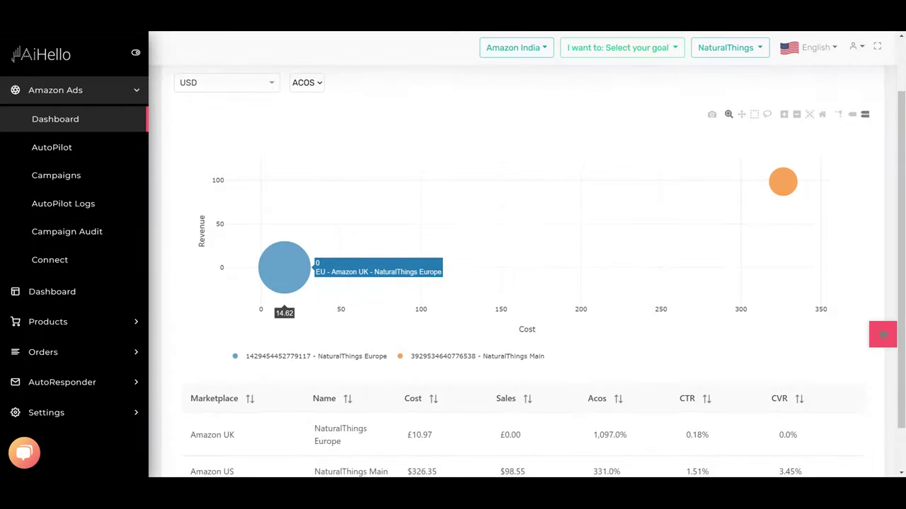
pyautogui.scroll(-1, 284, 304)
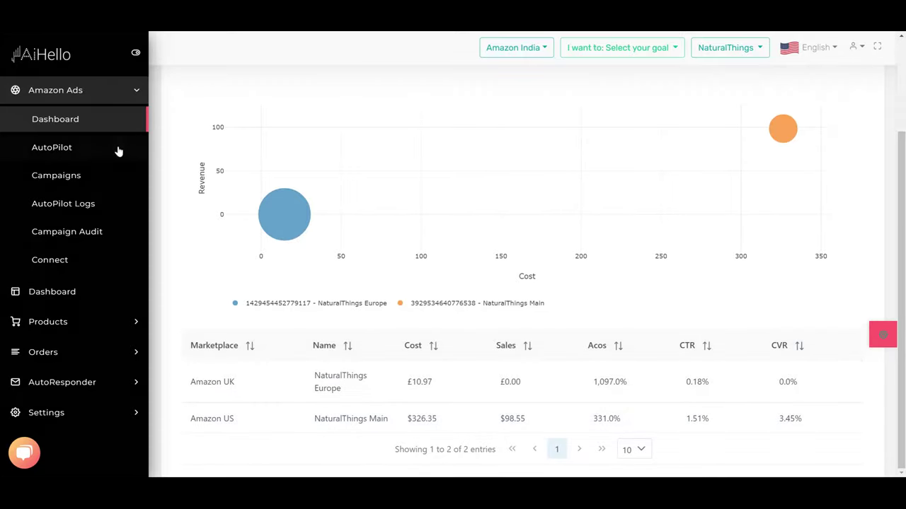
# - Back on the campaigns profile list, plot the Amazon US profile history
pyautogui.click(74, 178)
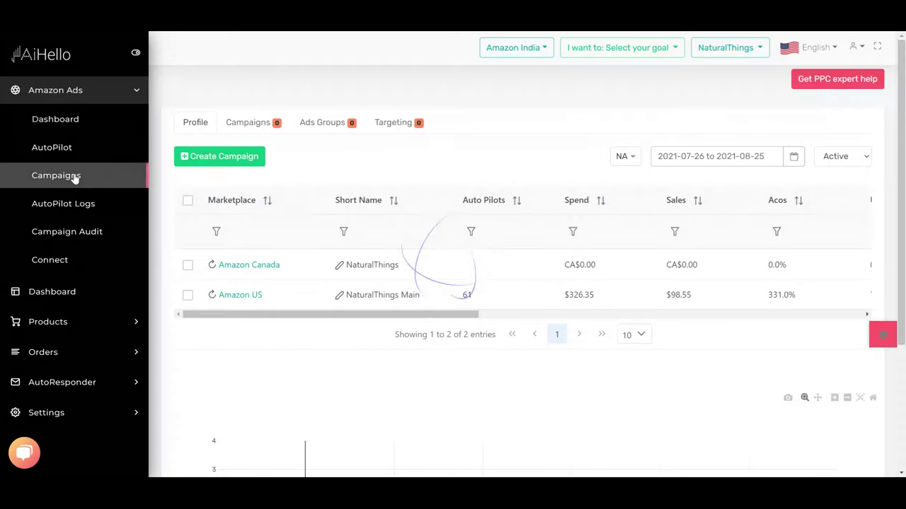
pyautogui.click(187, 297)
pyautogui.scroll(-3, 354, 318)
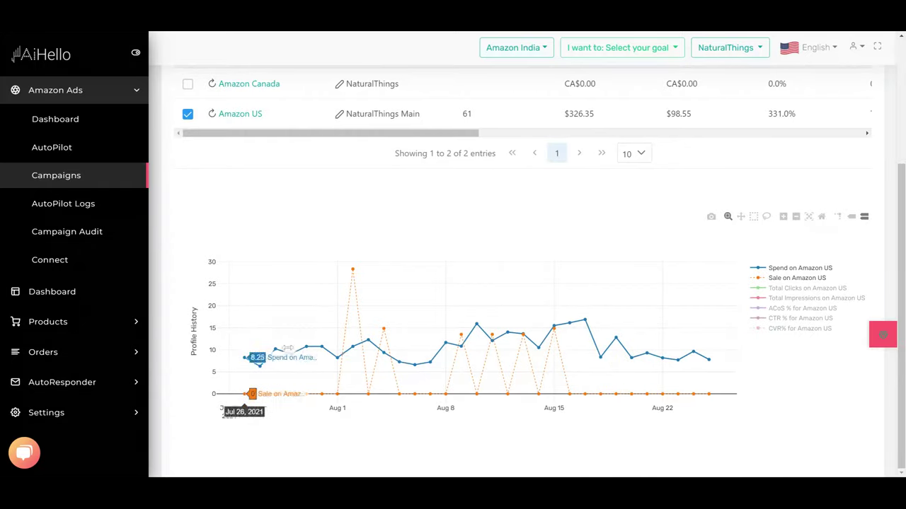
# - Toggle Clicks, Spend, Impressions, ACoS and Sale legend entries off, leaving only CVR% charted
pyautogui.click(793, 289)
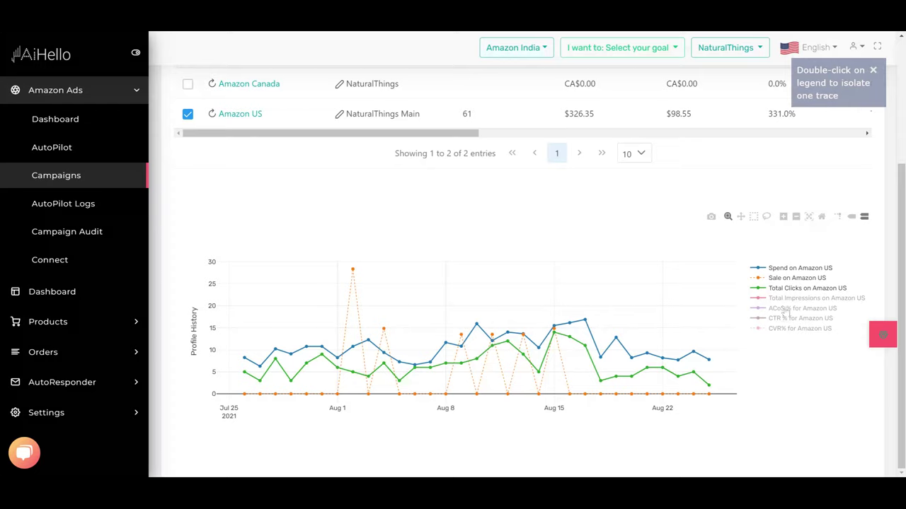
pyautogui.click(777, 268)
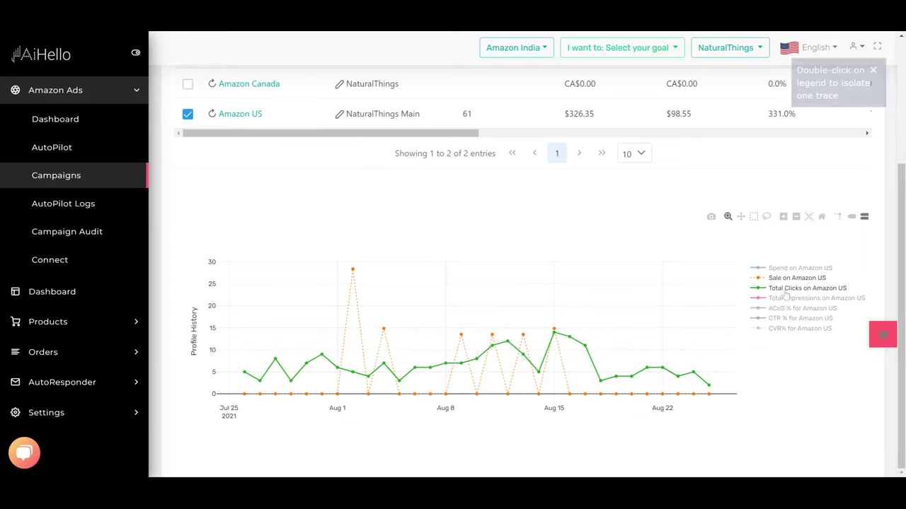
pyautogui.click(784, 300)
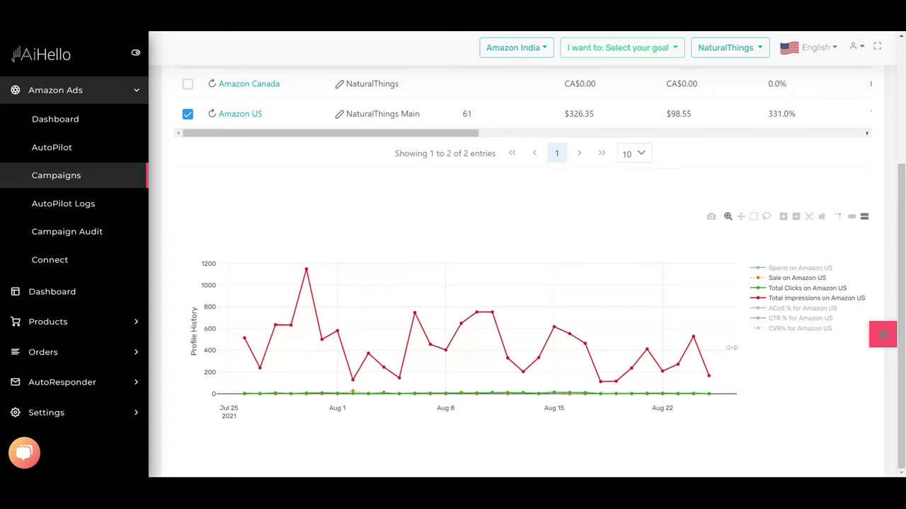
pyautogui.click(778, 303)
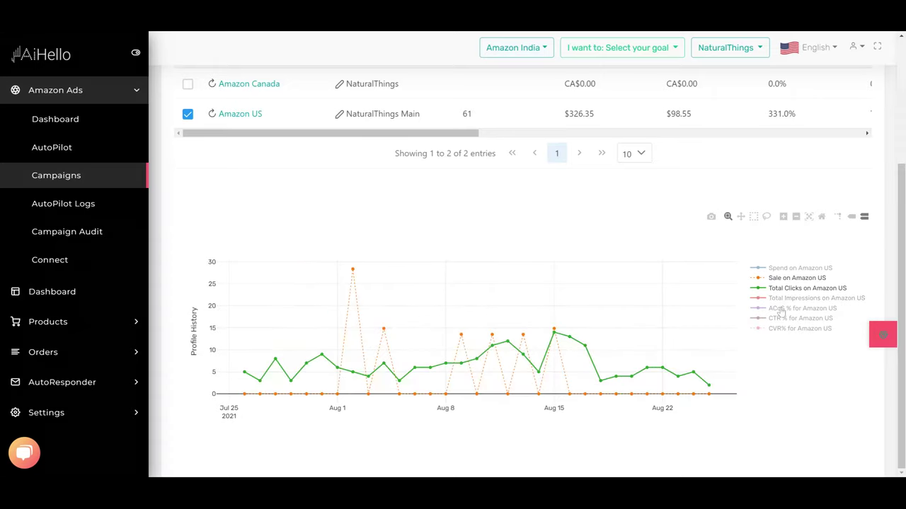
pyautogui.click(781, 311)
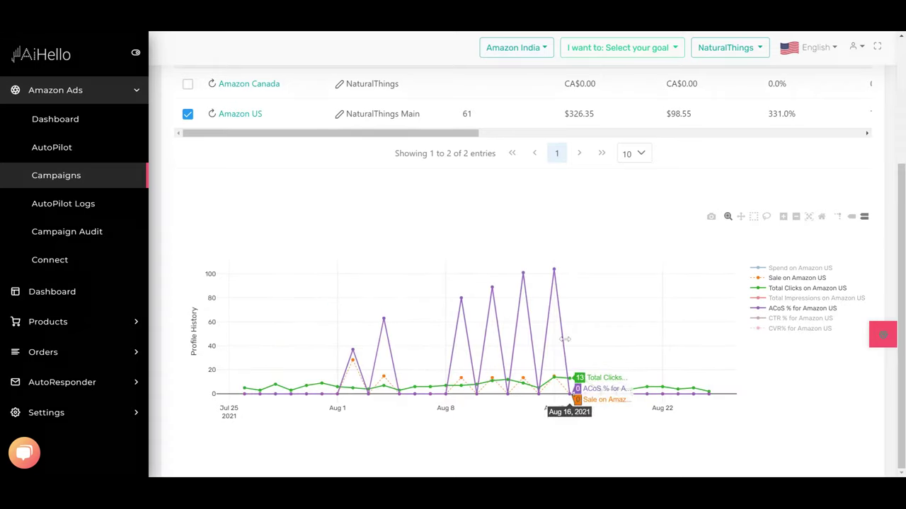
pyautogui.click(776, 310)
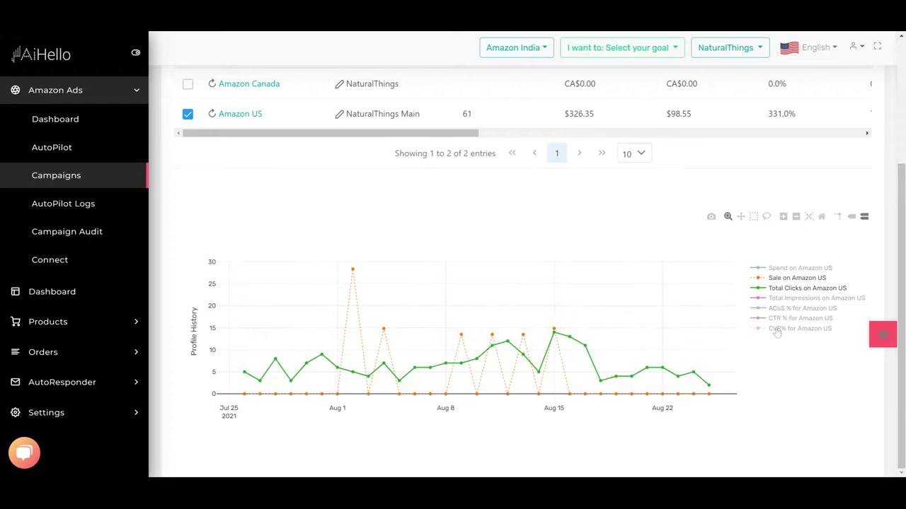
pyautogui.click(777, 331)
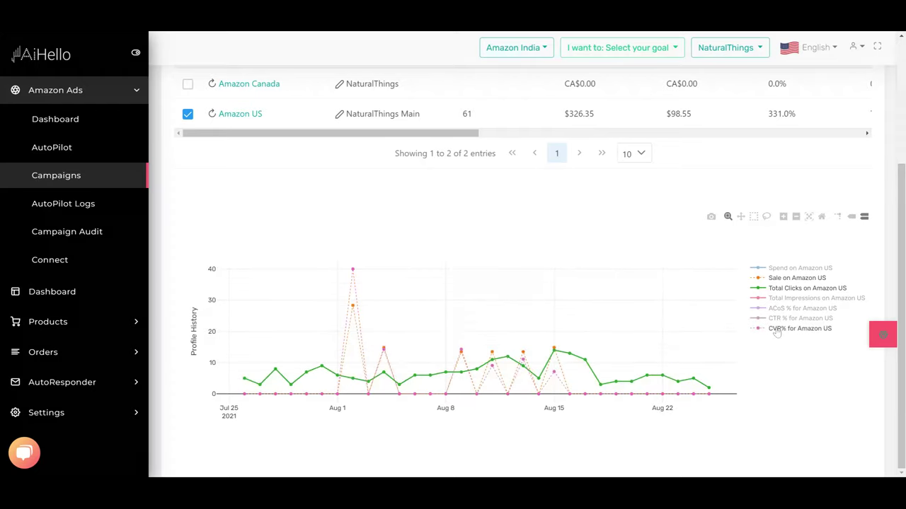
pyautogui.click(775, 290)
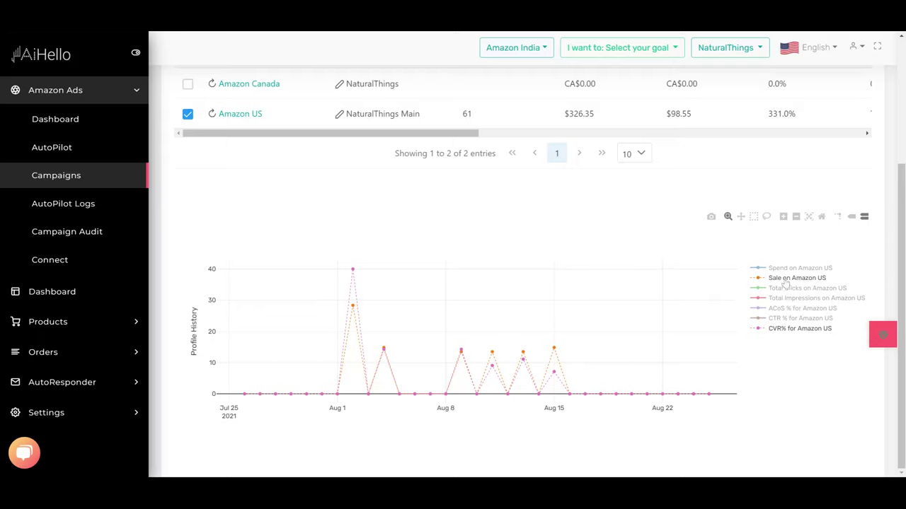
pyautogui.click(784, 278)
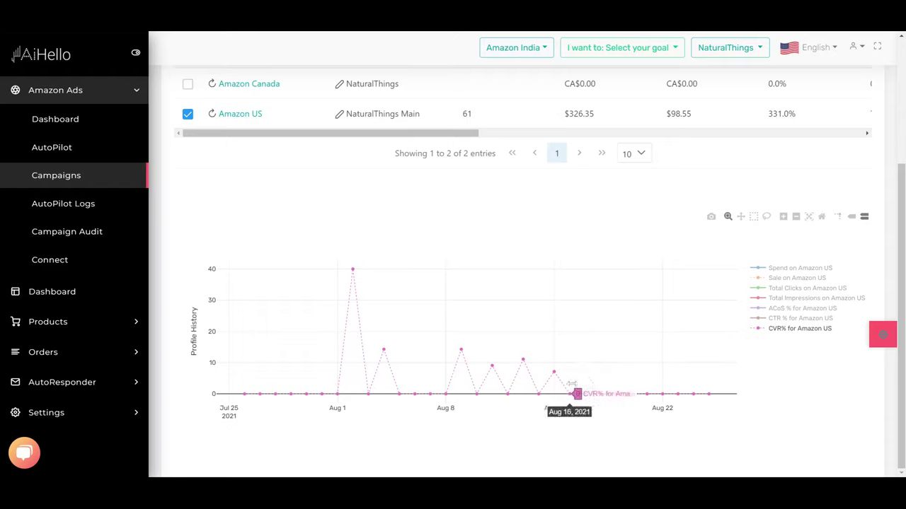
pyautogui.scroll(2, 563, 381)
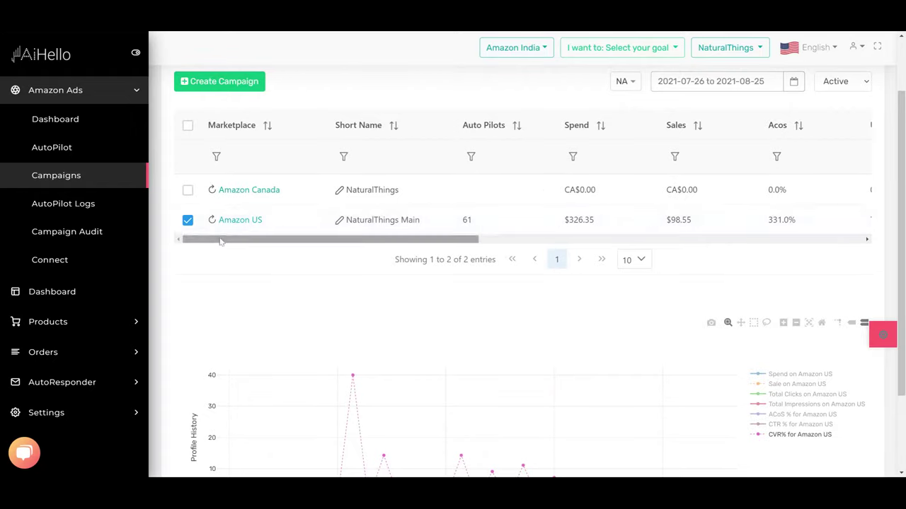
# - Set the report period to Last 120 days (2021-04-27 to 2021-08-25) and review the table columns
pyautogui.moveTo(220, 239); pyautogui.dragTo(420, 240)
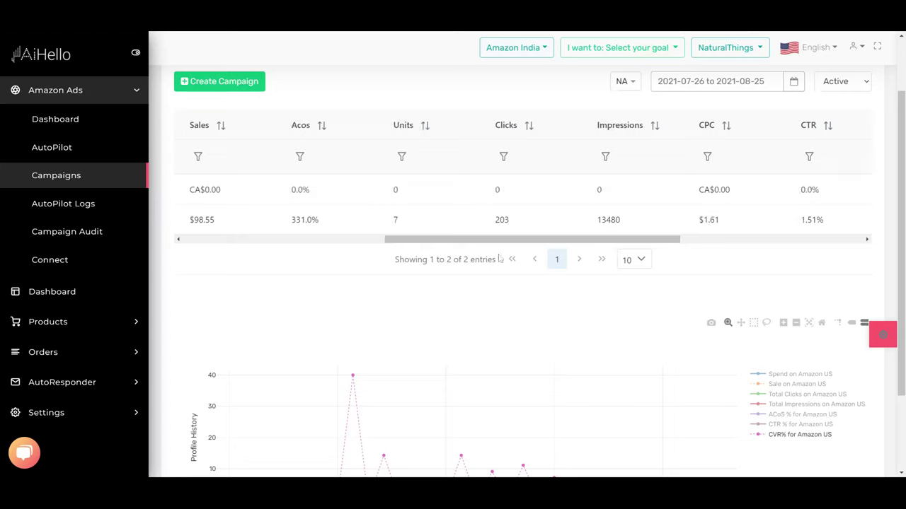
pyautogui.click(794, 82)
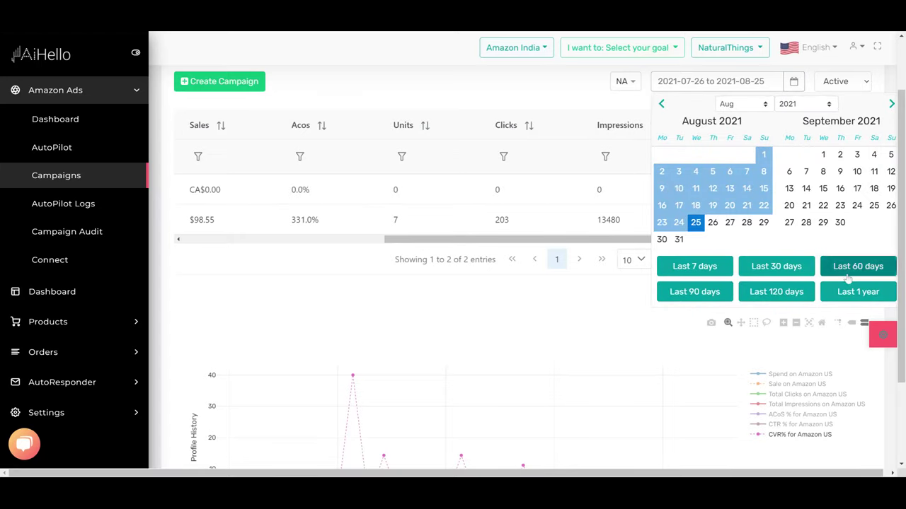
pyautogui.click(758, 295)
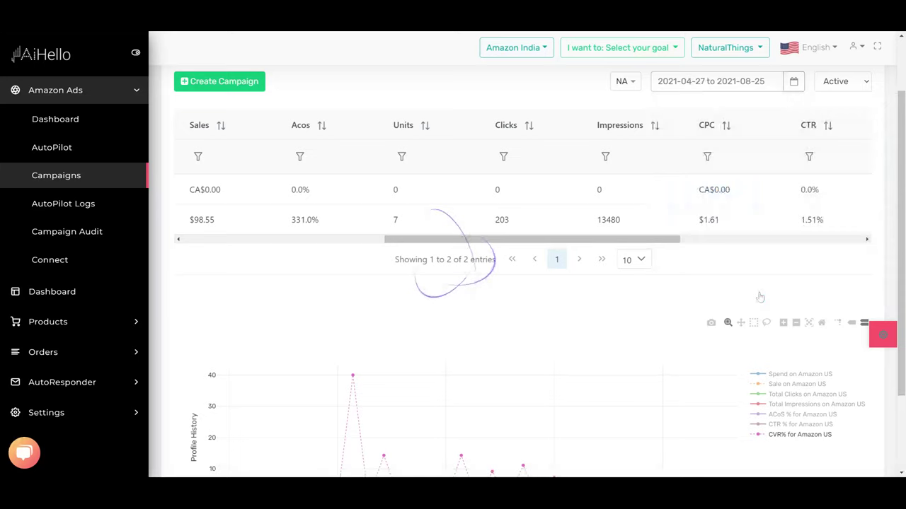
pyautogui.moveTo(532, 239); pyautogui.dragTo(591, 269)
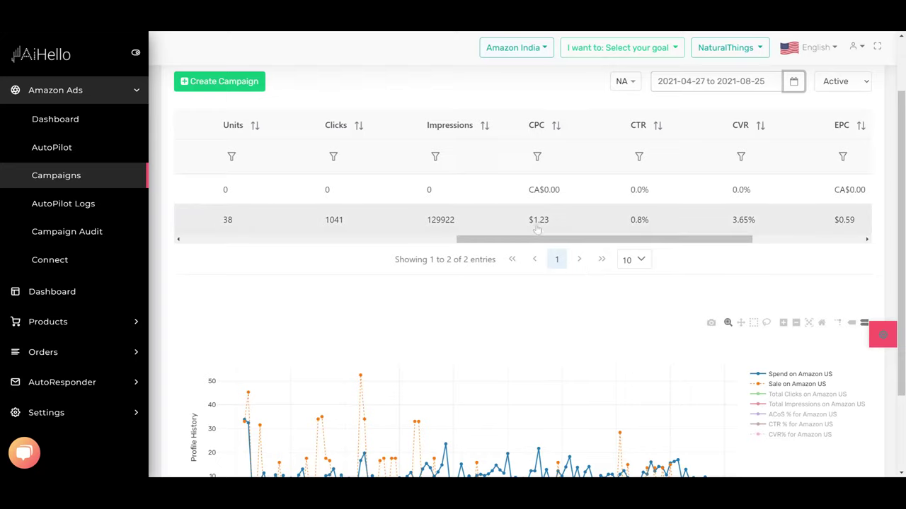
pyautogui.moveTo(527, 241); pyautogui.dragTo(587, 284)
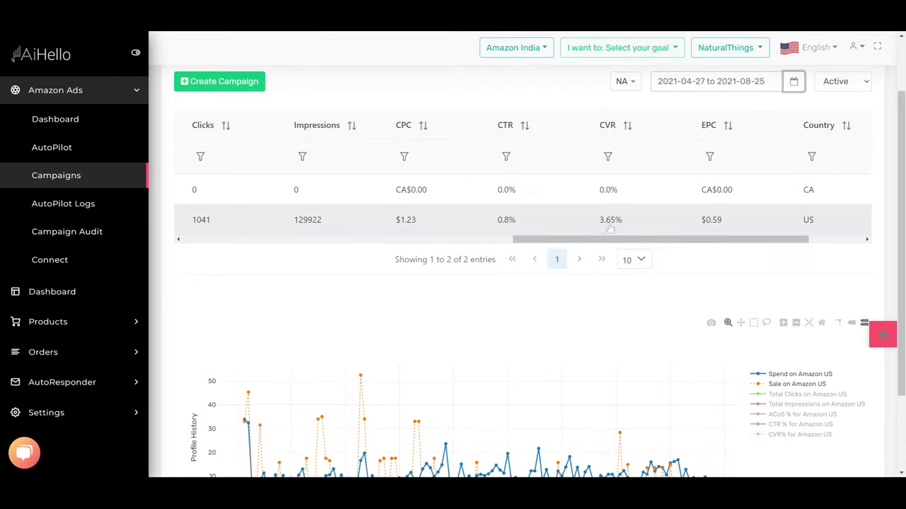
pyautogui.moveTo(609, 242); pyautogui.dragTo(650, 253)
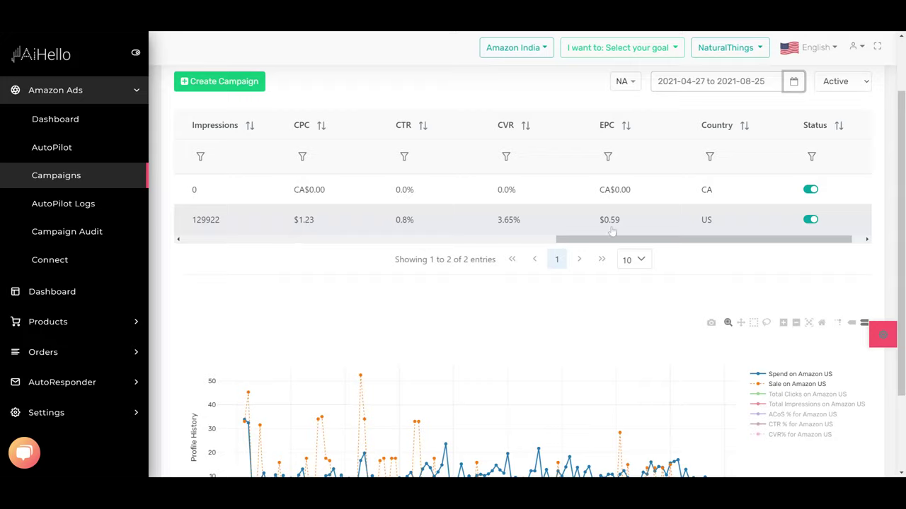
pyautogui.moveTo(633, 242); pyautogui.dragTo(241, 243)
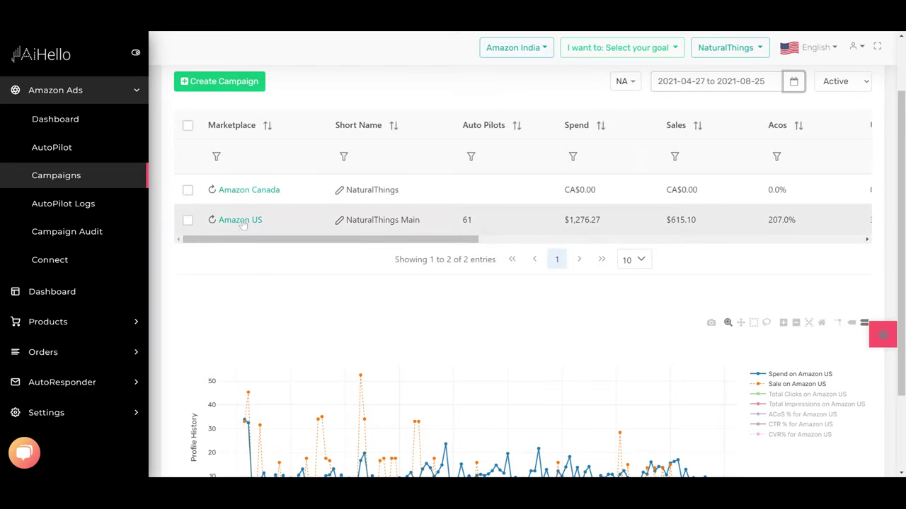
# - Open the Amazon US campaign list and plot the EAS campaign's history
pyautogui.click(241, 220)
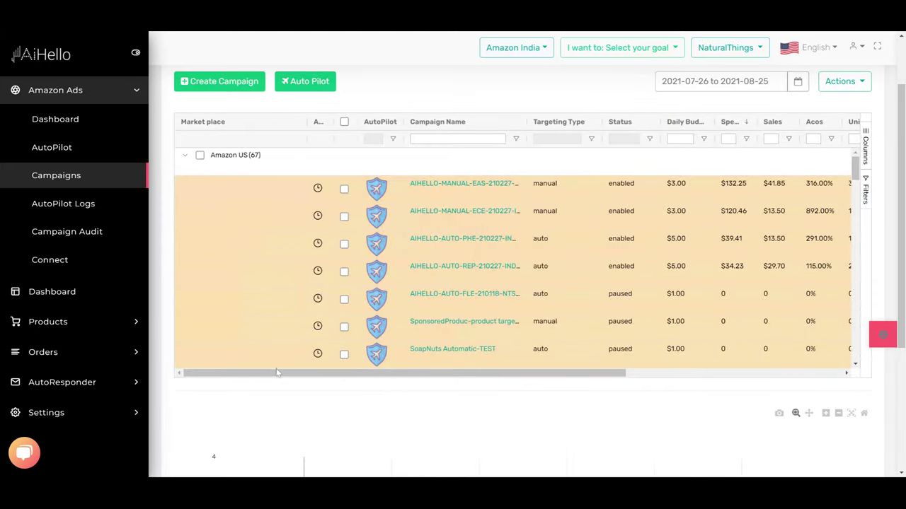
pyautogui.moveTo(277, 373)
pyautogui.mouseDown()
pyautogui.moveTo(256, 374)
pyautogui.moveTo(469, 392)
pyautogui.moveTo(392, 373)
pyautogui.moveTo(284, 371)
pyautogui.mouseUp()
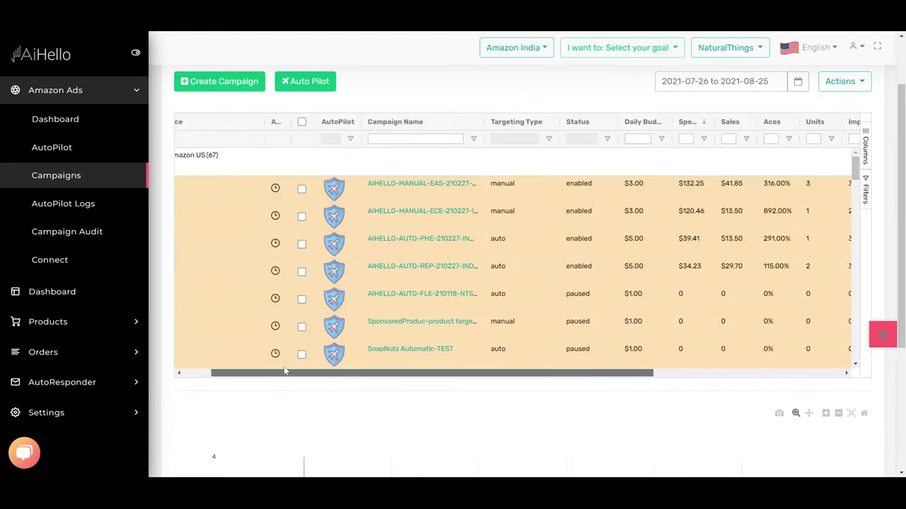
pyautogui.click(302, 189)
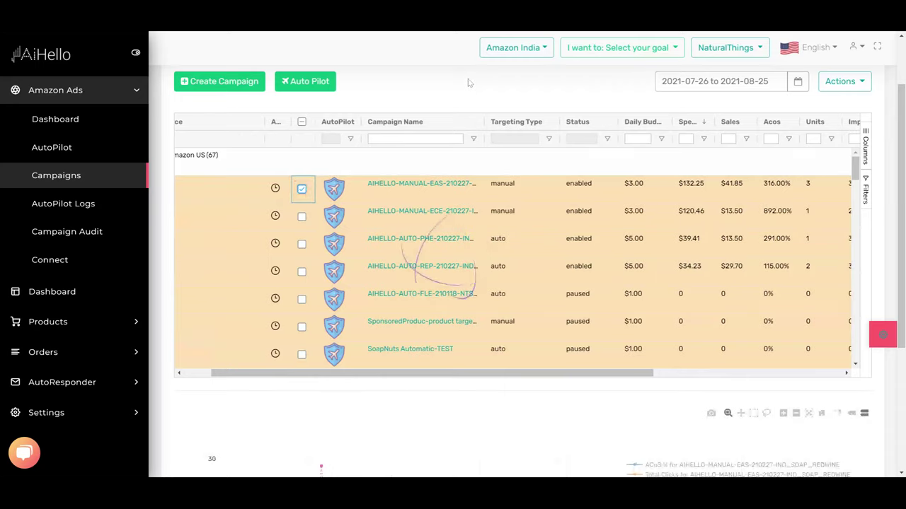
pyautogui.scroll(-3, 453, 284)
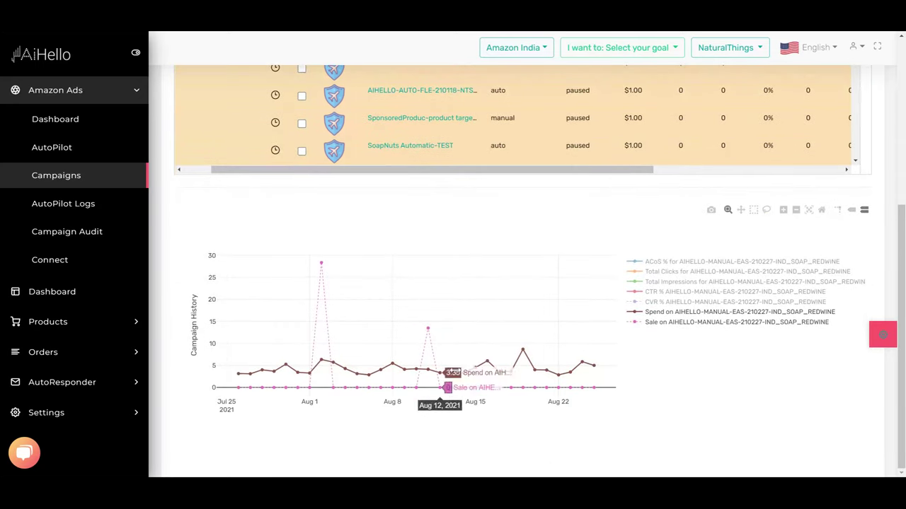
pyautogui.scroll(3, 375, 289)
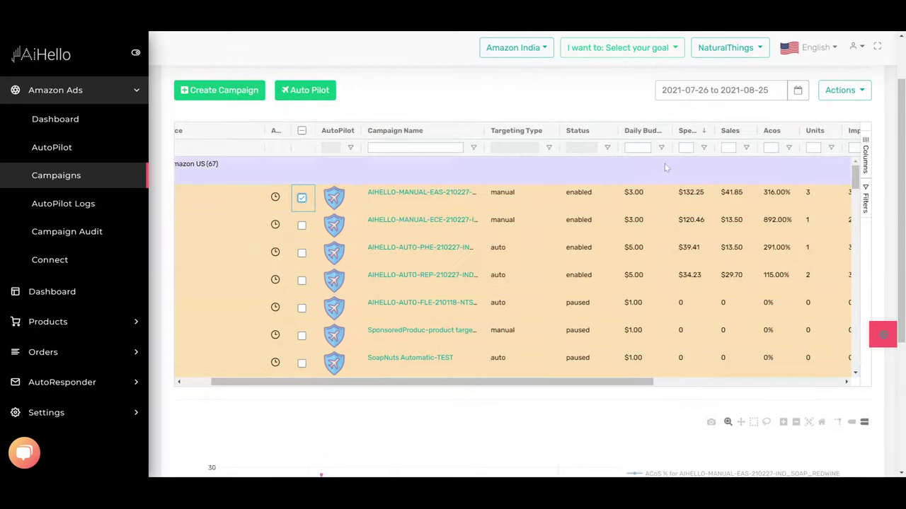
# - Sort campaigns by Sales and filter Sales greater than 0, leaving four campaigns
pyautogui.click(730, 130)
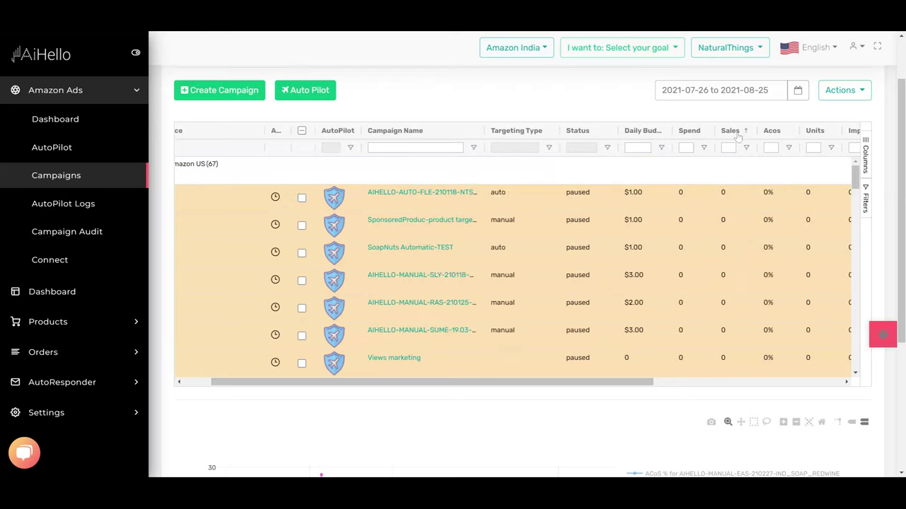
pyautogui.click(746, 148)
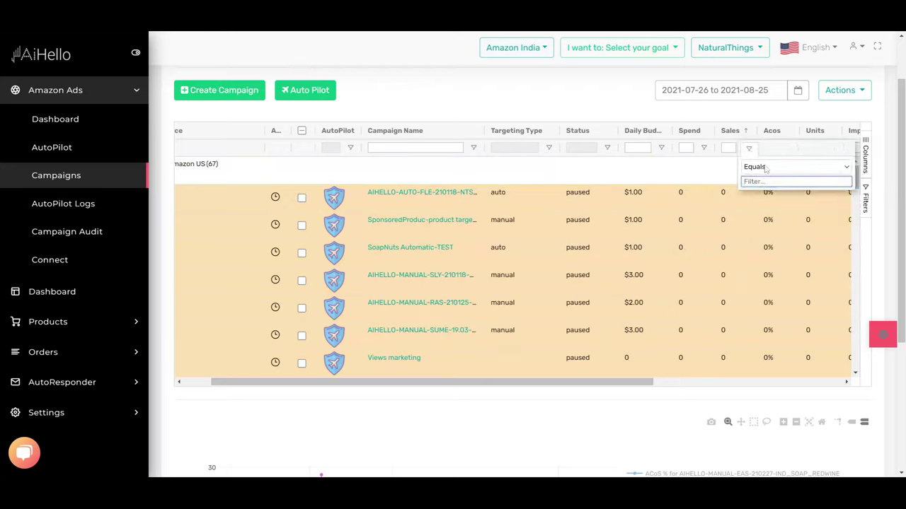
pyautogui.click(766, 168)
pyautogui.click(764, 240)
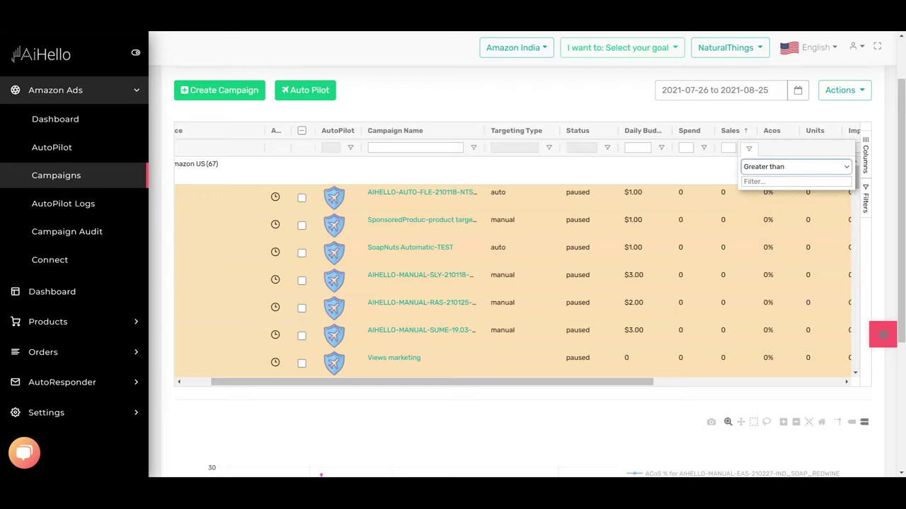
pyautogui.click(757, 182)
pyautogui.write('0')
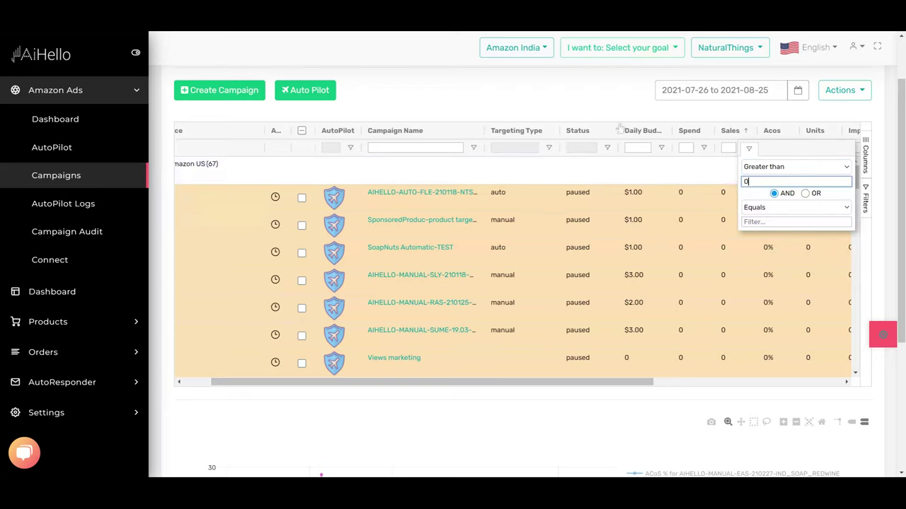
pyautogui.click(579, 103)
pyautogui.click(607, 148)
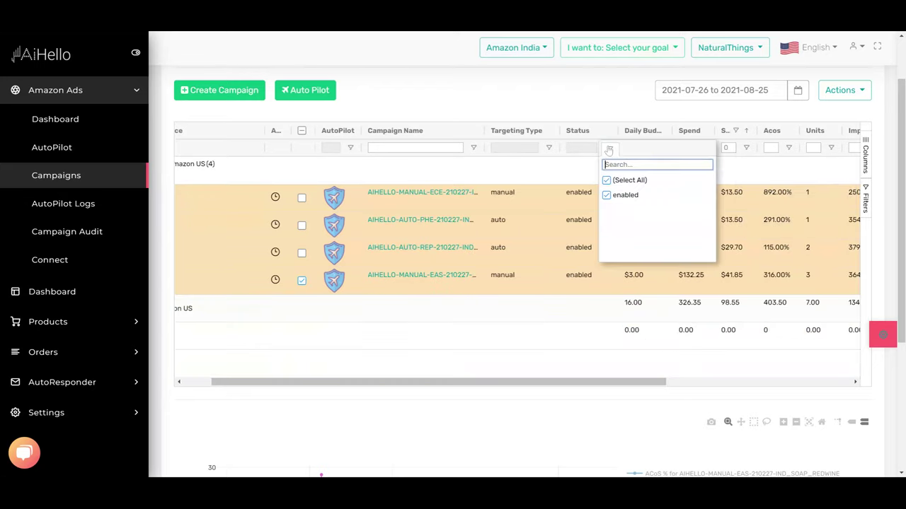
pyautogui.click(607, 148)
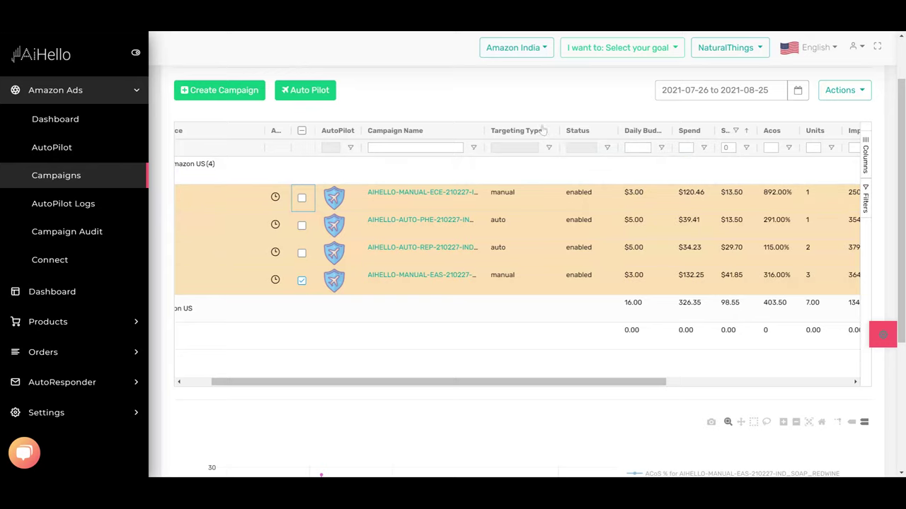
pyautogui.moveTo(291, 382); pyautogui.dragTo(476, 400)
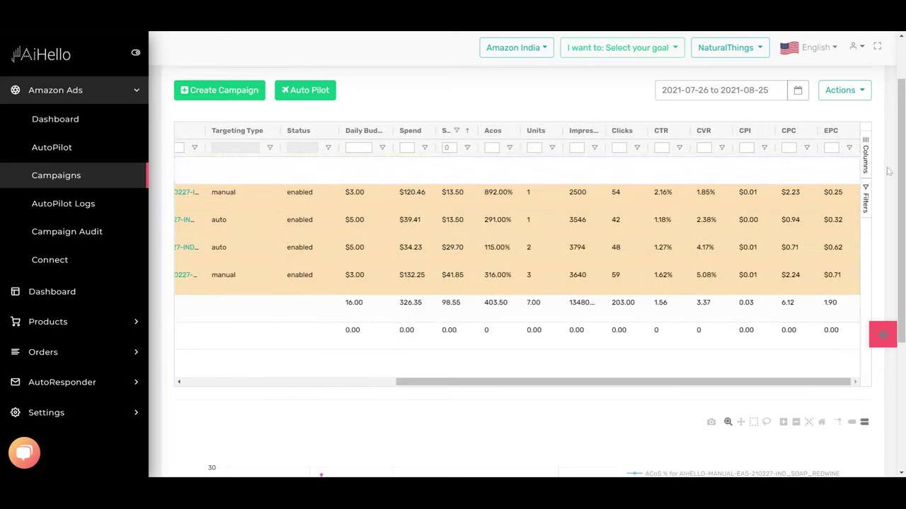
# - Browse the column chooser panel without changing any columns
pyautogui.click(865, 145)
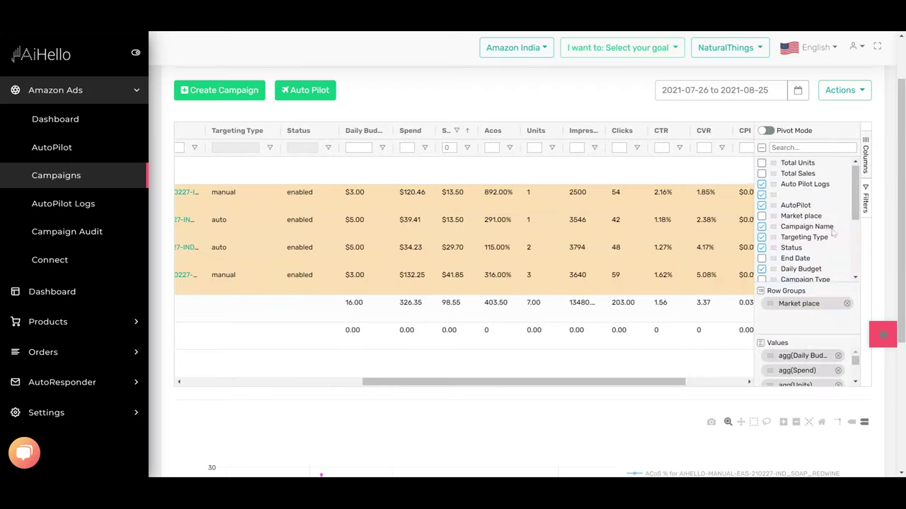
pyautogui.scroll(-3, 835, 213)
pyautogui.scroll(4, 835, 234)
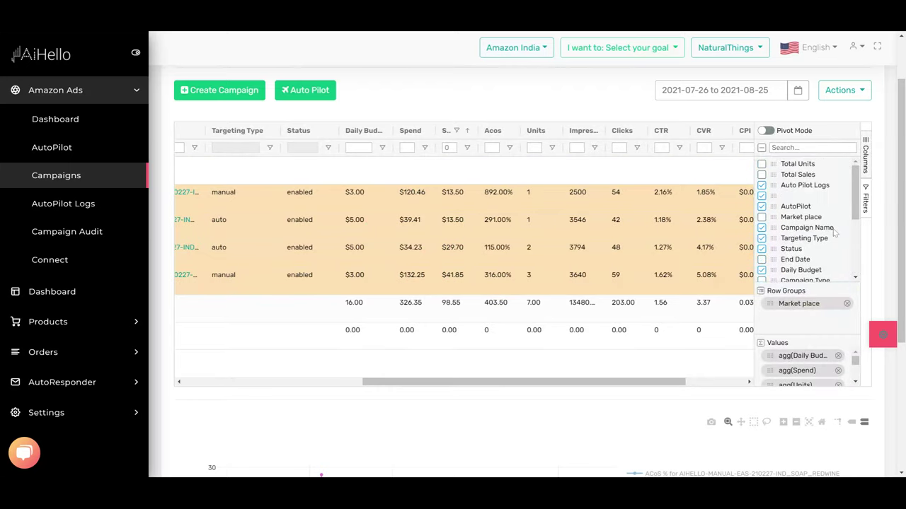
pyautogui.scroll(-1, 835, 234)
pyautogui.scroll(2, 854, 182)
pyautogui.click(865, 149)
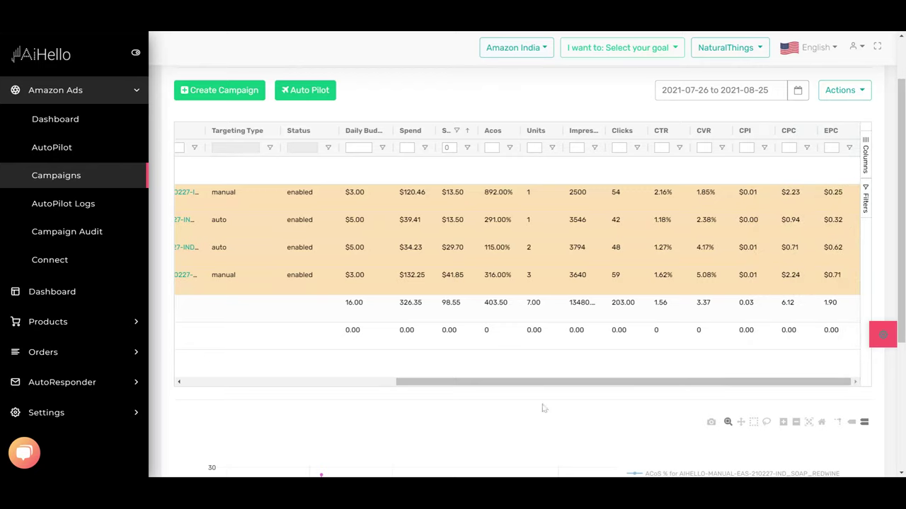
# - Sort the four campaigns by Spend, highest first, putting EAS's $132.25 on top
pyautogui.moveTo(528, 386)
pyautogui.mouseDown()
pyautogui.moveTo(485, 382)
pyautogui.moveTo(532, 382)
pyautogui.mouseUp()
pyautogui.click(409, 132)
pyautogui.click(409, 132)
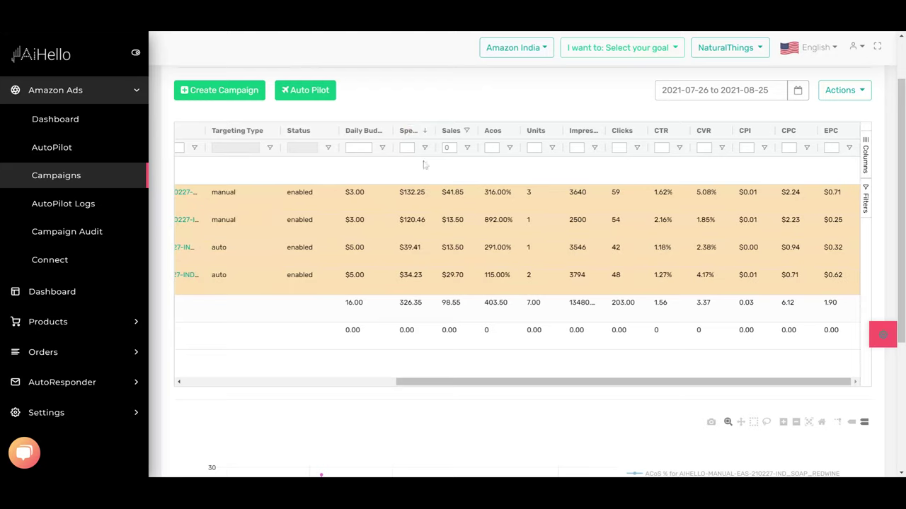
pyautogui.moveTo(524, 384); pyautogui.dragTo(358, 380)
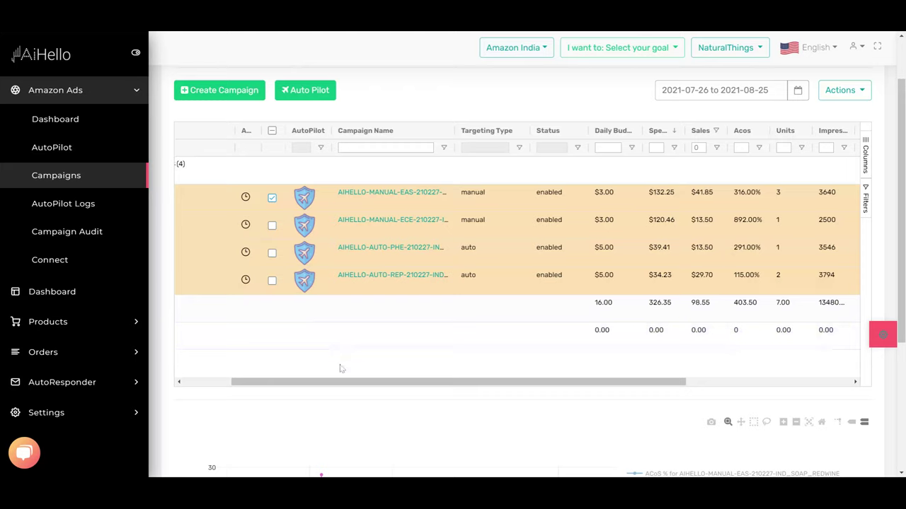
pyautogui.moveTo(325, 380); pyautogui.dragTo(283, 368)
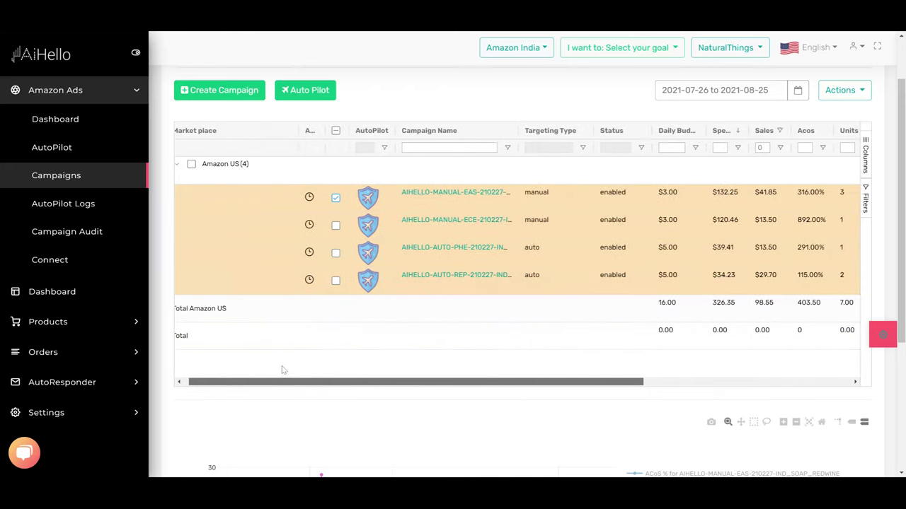
# - Hide CTR %, Spend and Sale in the EAS chart legend so only CVR % (peak 100) shows
pyautogui.scroll(-3, 329, 267)
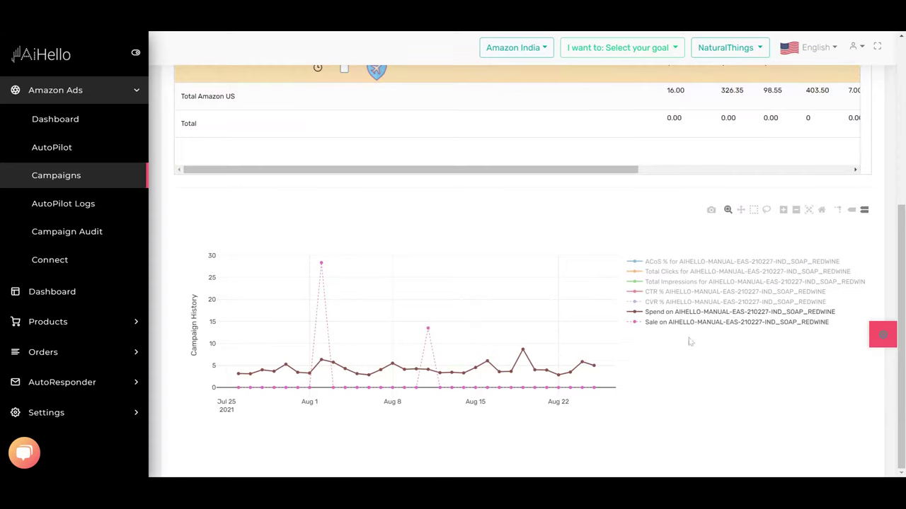
pyautogui.click(699, 294)
pyautogui.click(695, 303)
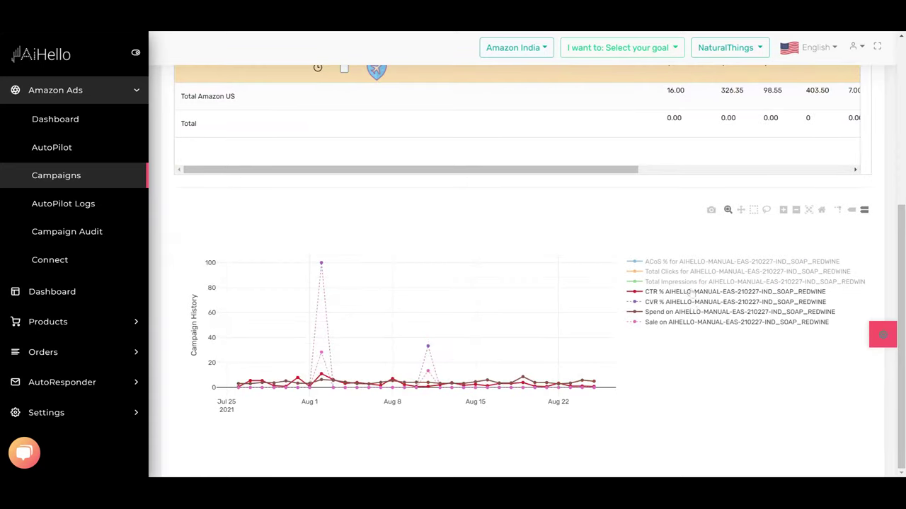
pyautogui.click(674, 302)
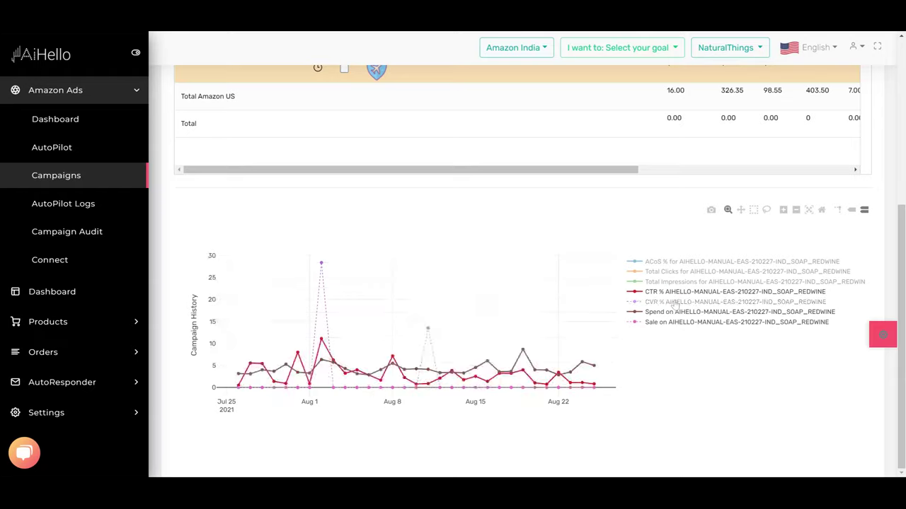
pyautogui.click(676, 305)
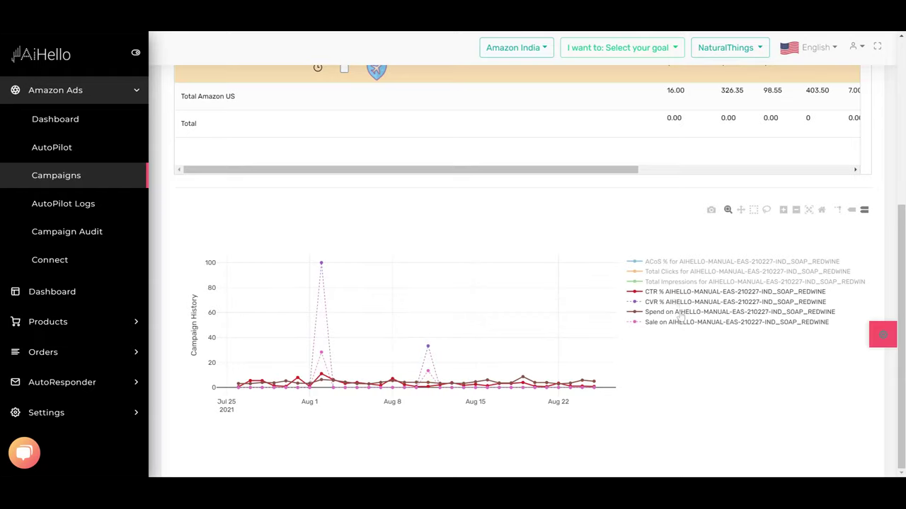
pyautogui.click(676, 312)
pyautogui.click(676, 292)
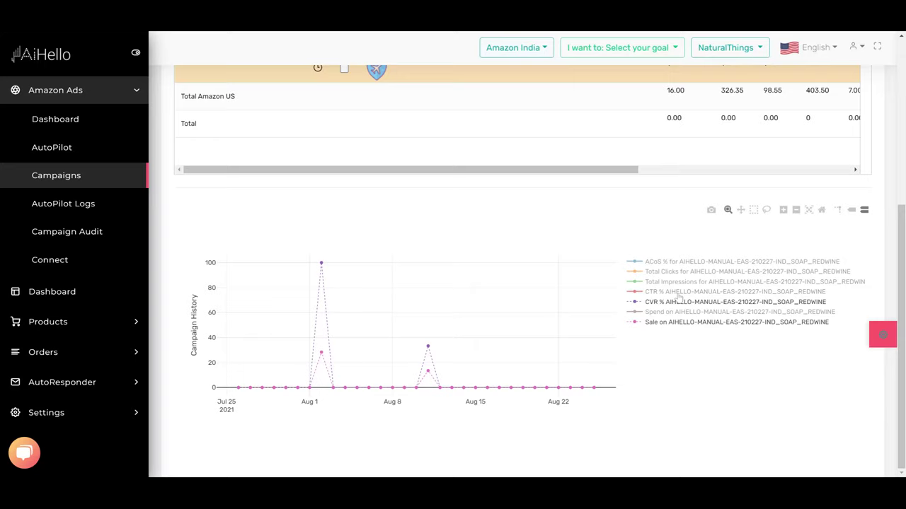
pyautogui.click(670, 324)
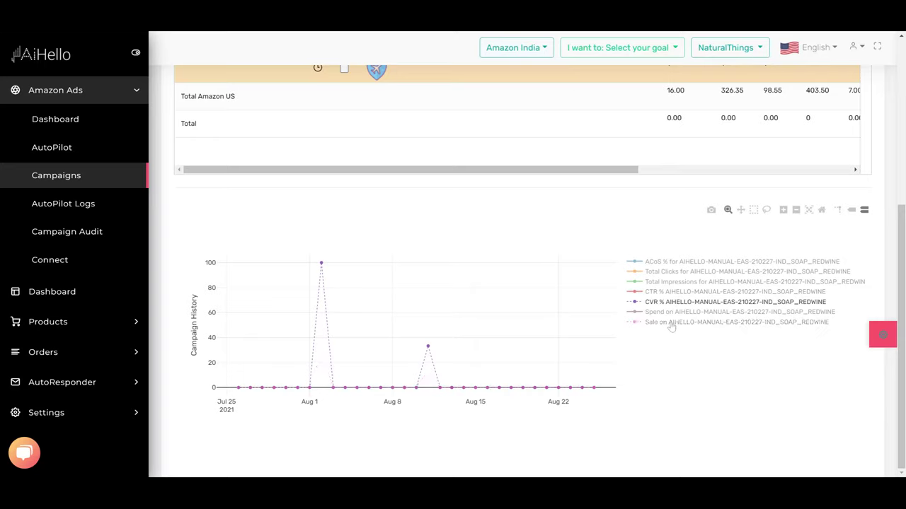
pyautogui.scroll(4, 494, 308)
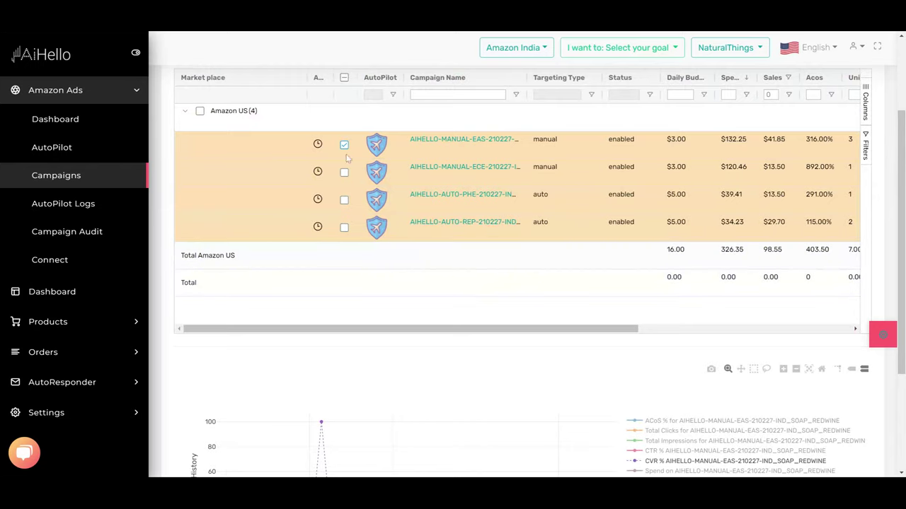
pyautogui.scroll(3, 297, 152)
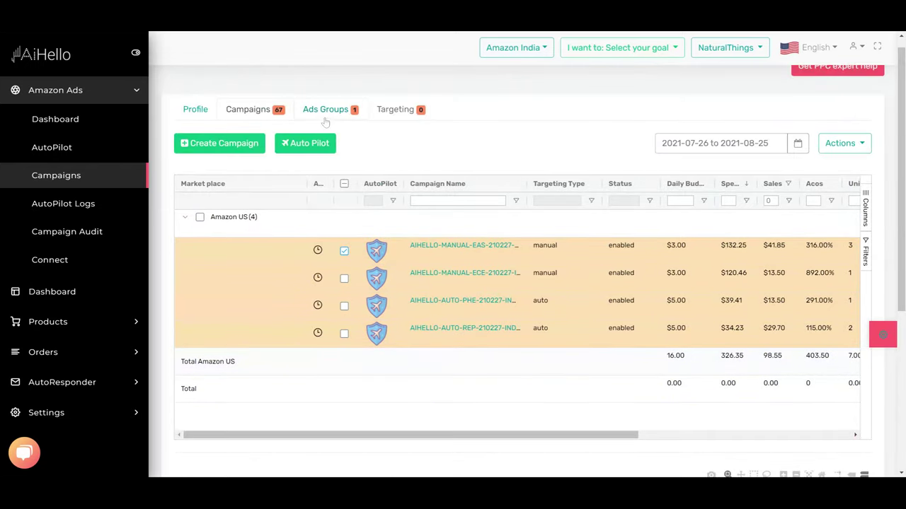
pyautogui.click(326, 110)
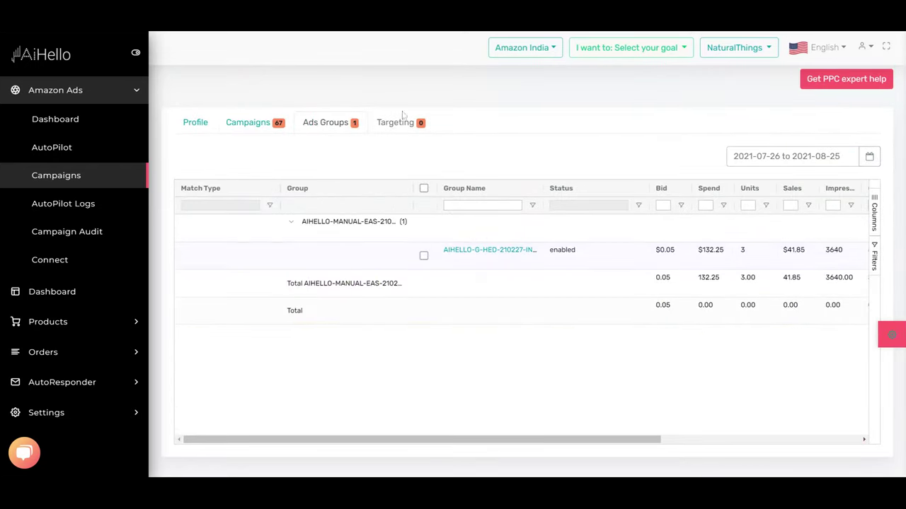
pyautogui.click(423, 255)
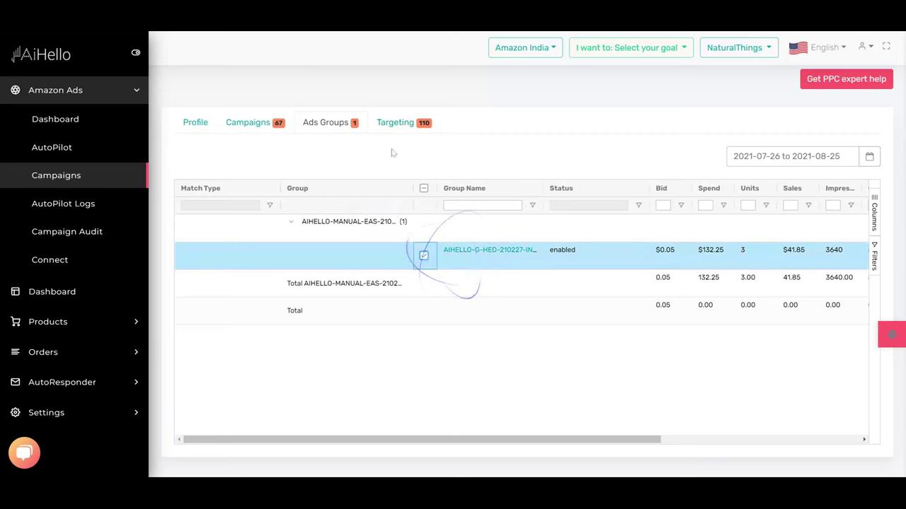
pyautogui.click(391, 125)
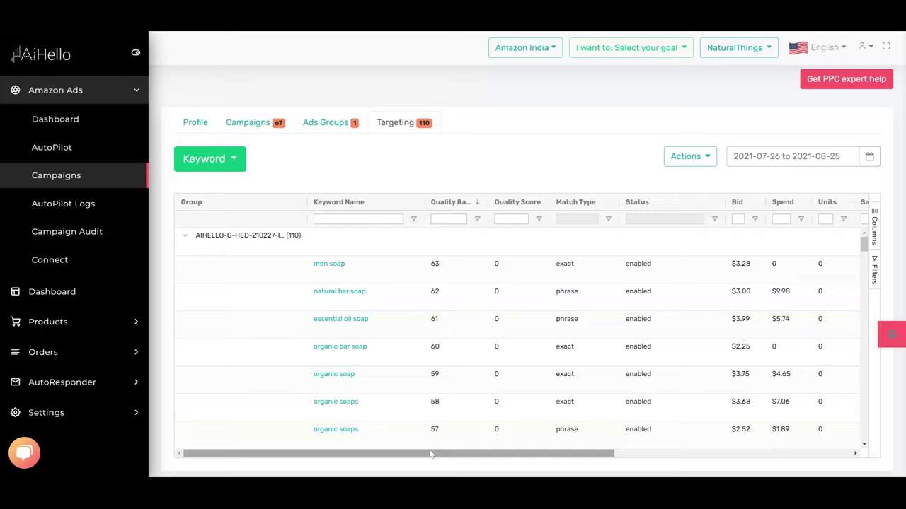
pyautogui.moveTo(433, 454); pyautogui.dragTo(515, 420)
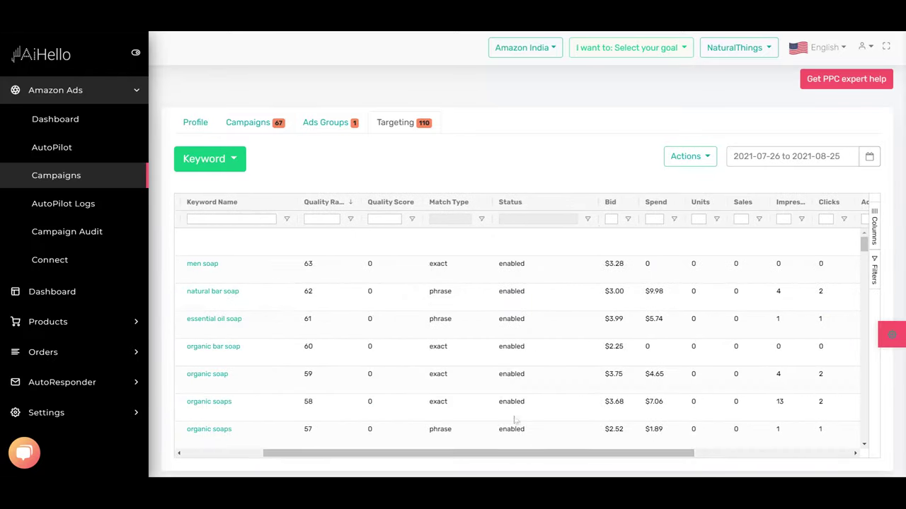
pyautogui.click(656, 203)
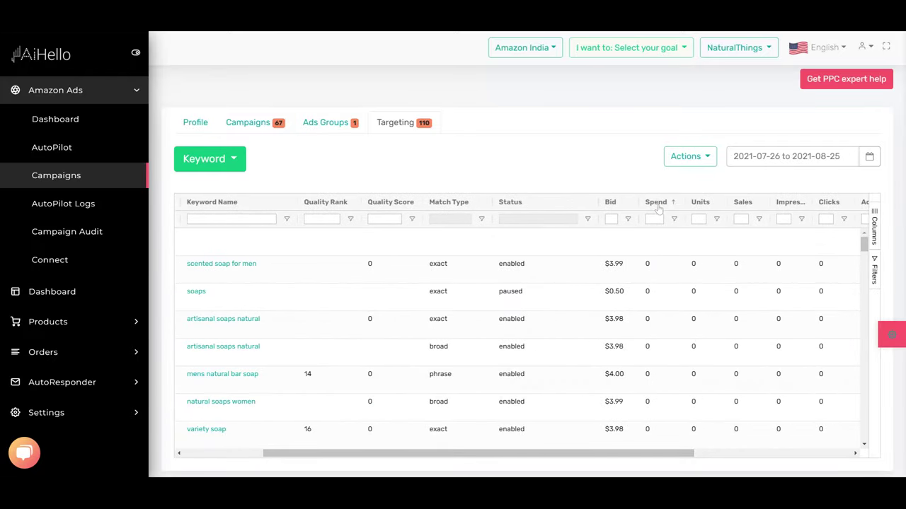
pyautogui.click(656, 203)
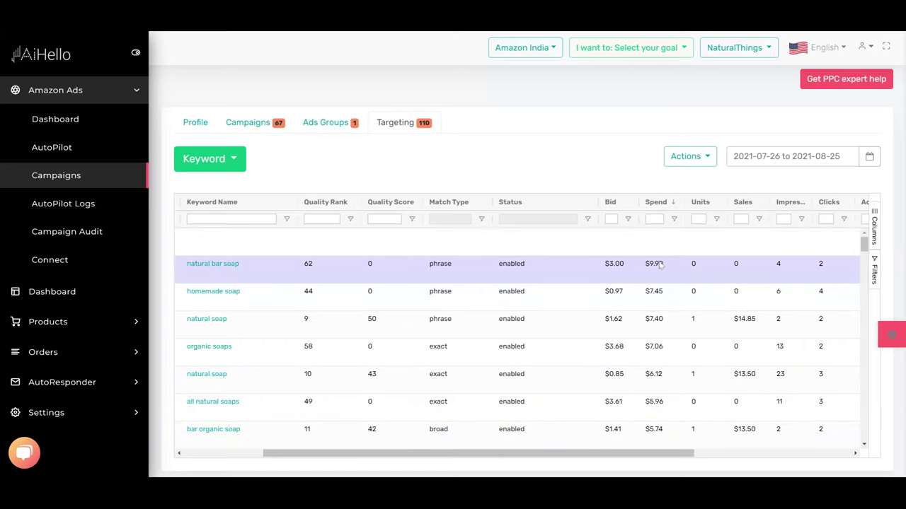
pyautogui.click(869, 157)
pyautogui.click(745, 367)
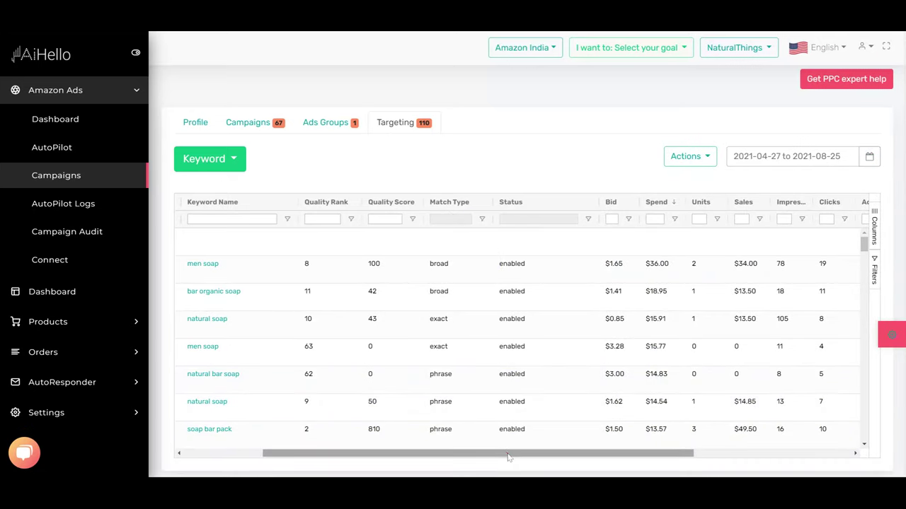
pyautogui.moveTo(514, 455); pyautogui.dragTo(440, 463)
# - Open men soap's AutoPilot Bid History over the last 120 days, showing bids falling from 2.8 to 1.6
pyautogui.click(329, 264)
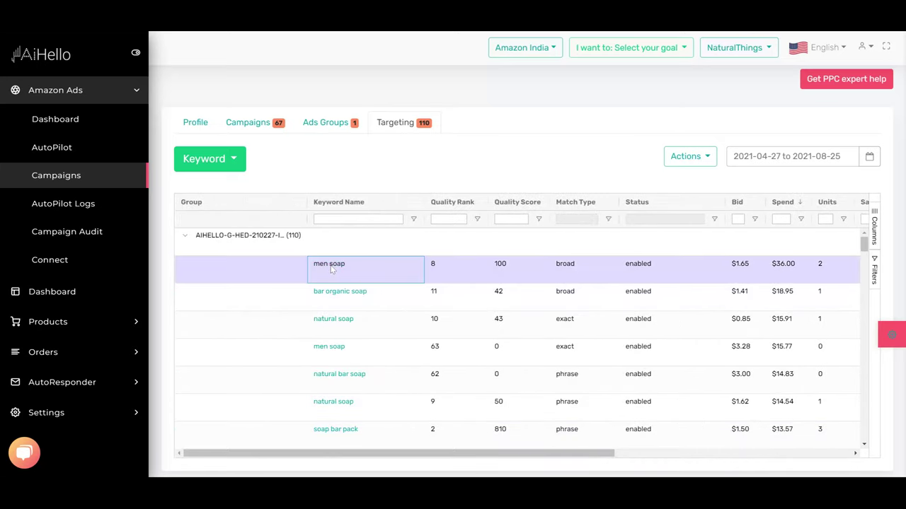
pyautogui.scroll(-3, 378, 352)
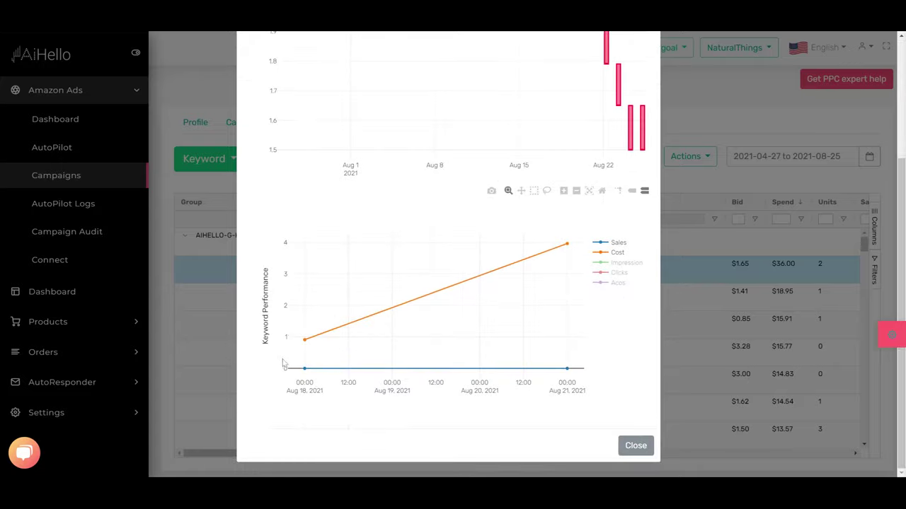
pyautogui.scroll(3, 566, 319)
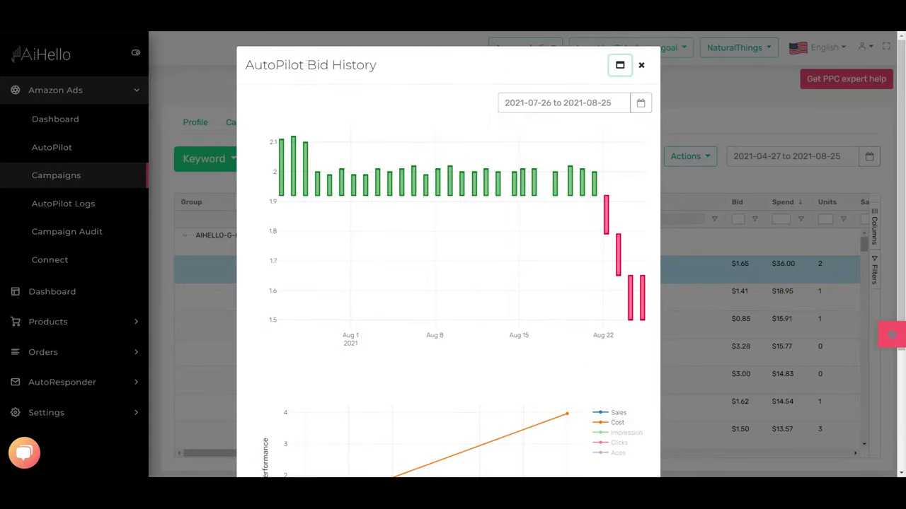
pyautogui.click(639, 103)
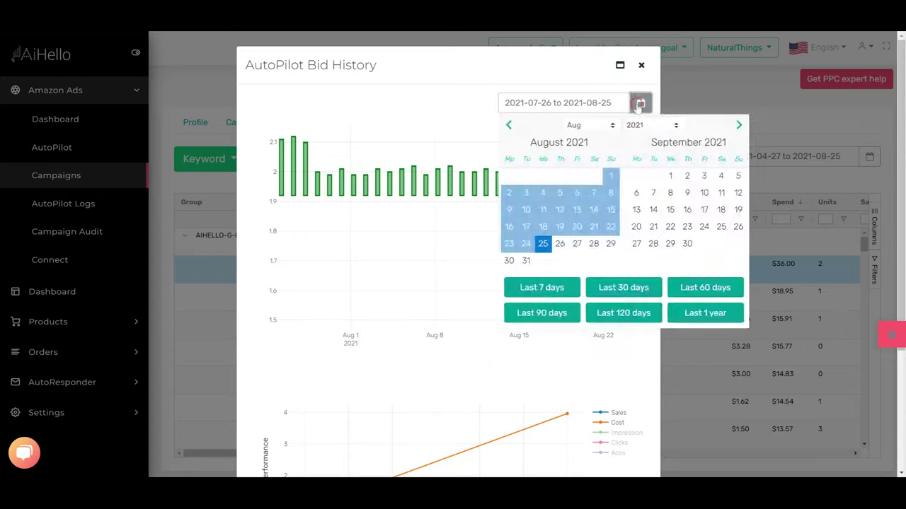
pyautogui.click(622, 312)
pyautogui.scroll(-3, 467, 283)
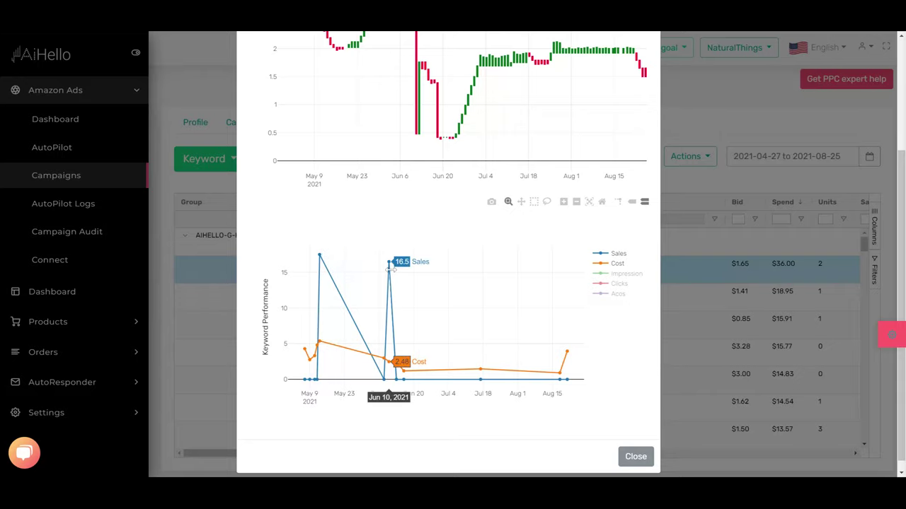
pyautogui.scroll(3, 389, 270)
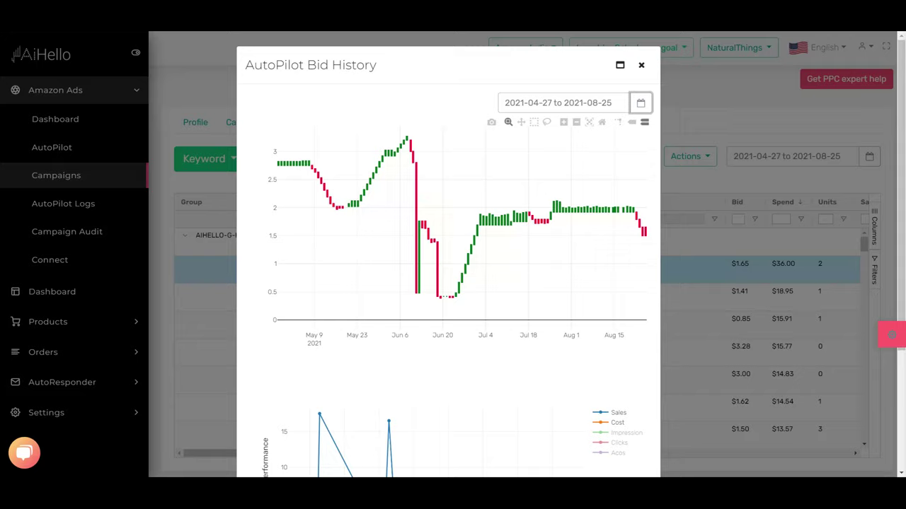
pyautogui.scroll(-3, 389, 320)
pyautogui.scroll(3, 388, 320)
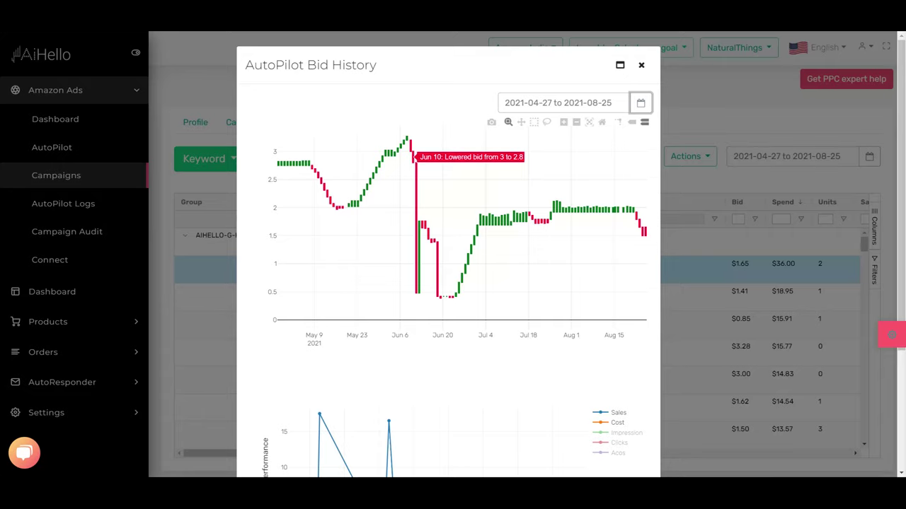
pyautogui.scroll(-2, 448, 255)
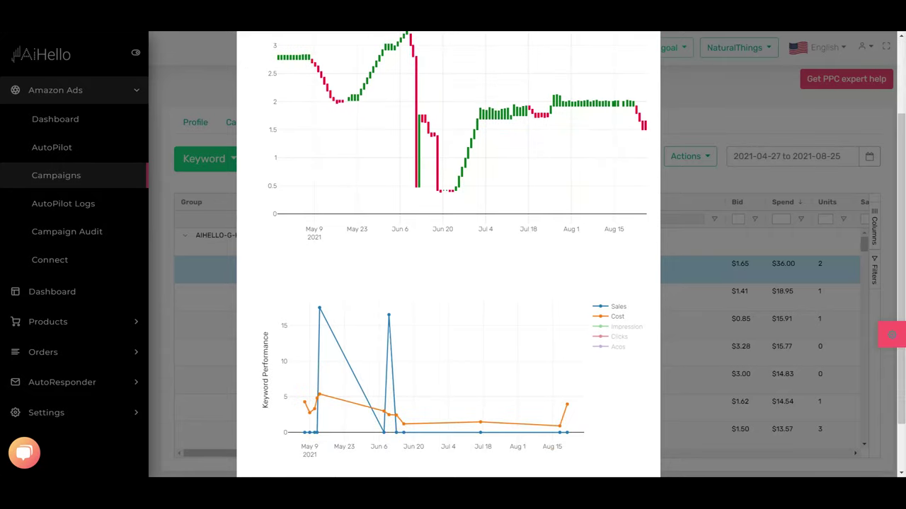
pyautogui.scroll(2, 472, 229)
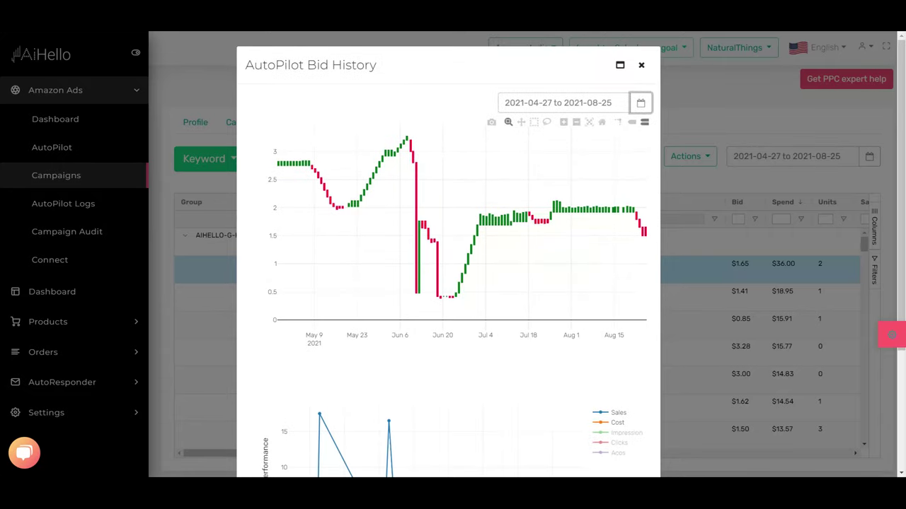
pyautogui.moveTo(322, 178)
# - Change the men soap keyword's bid from $1.65 to $2.30
pyautogui.click(641, 64)
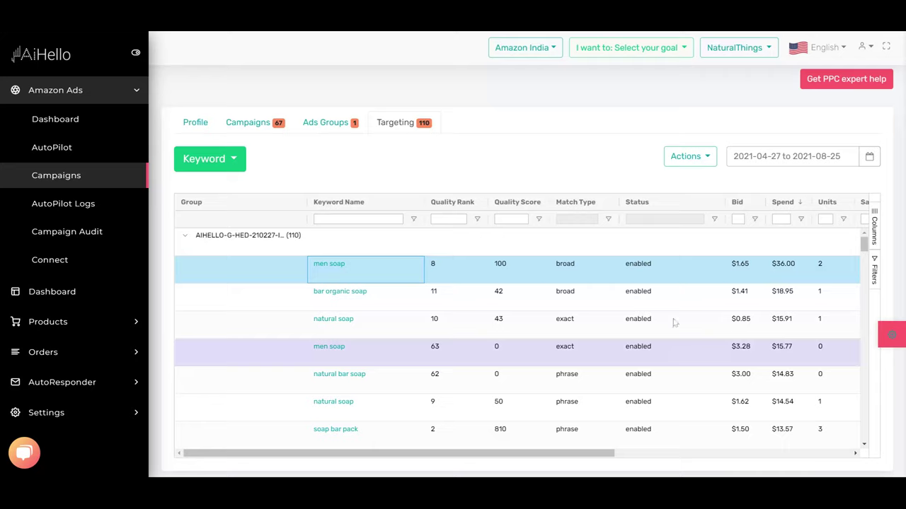
pyautogui.doubleClick(741, 265)
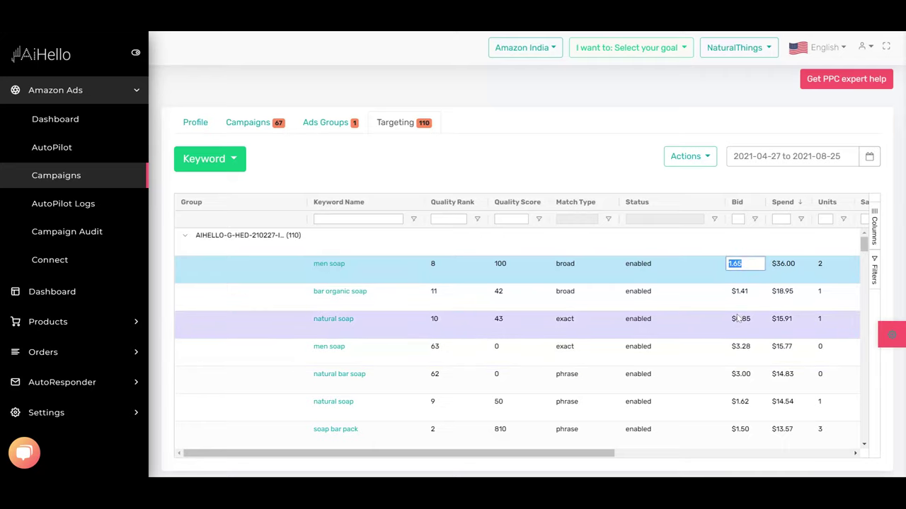
pyautogui.write('2.3')
pyautogui.click(452, 263)
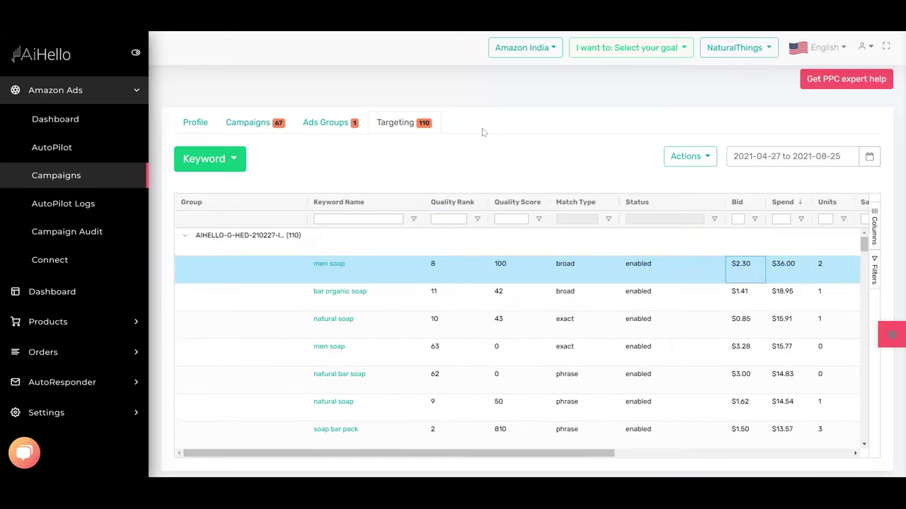
# - Review bar organic soap's bid history over the last 120 days, then close it
pyautogui.click(330, 296)
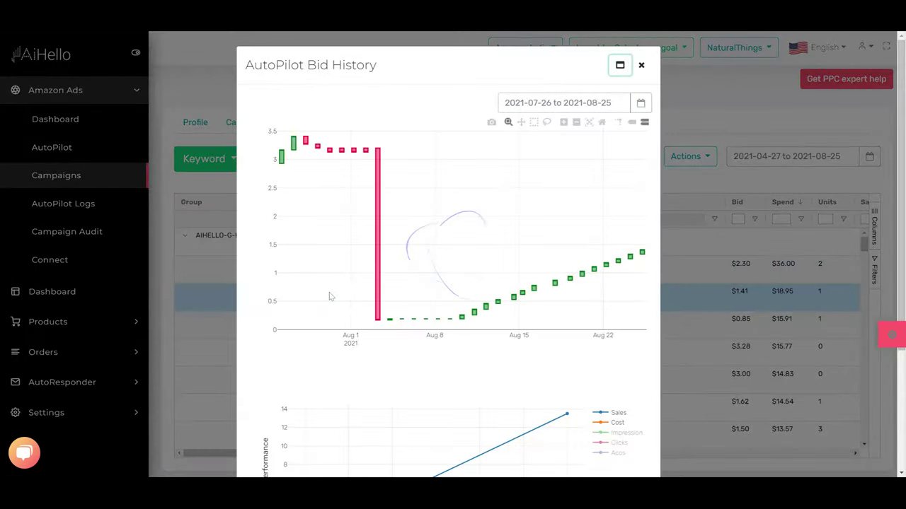
pyautogui.scroll(-3, 329, 292)
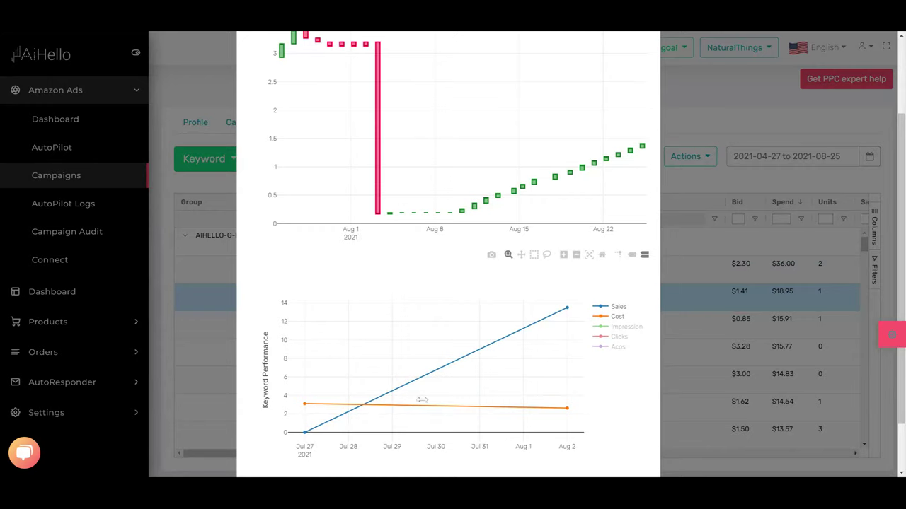
pyautogui.scroll(3, 421, 400)
pyautogui.click(641, 104)
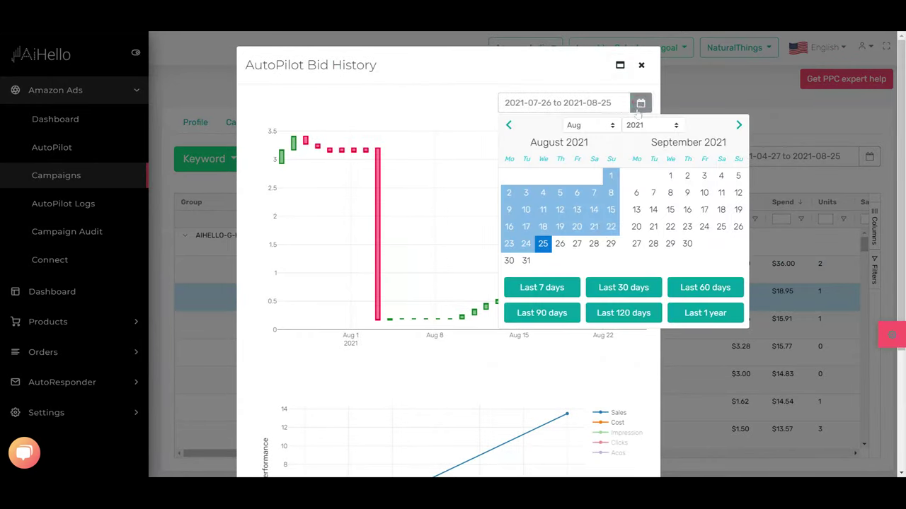
pyautogui.click(618, 315)
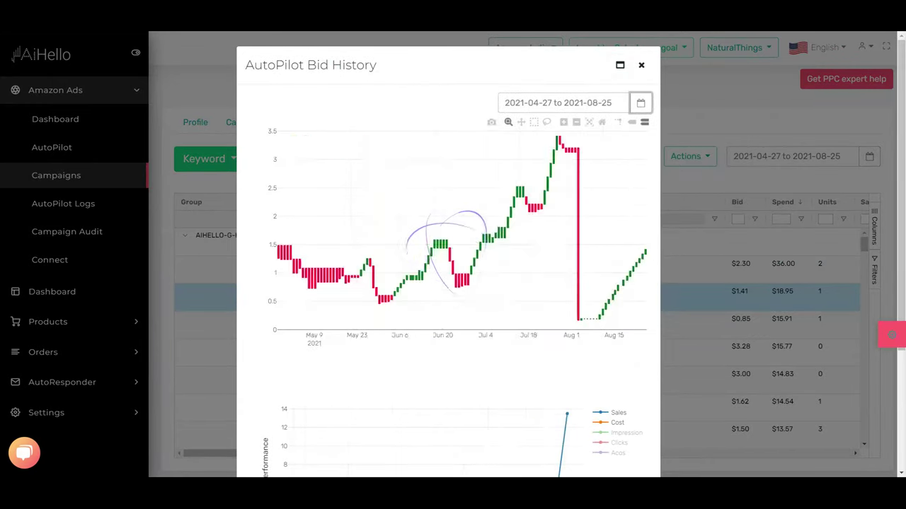
pyautogui.scroll(-2, 566, 303)
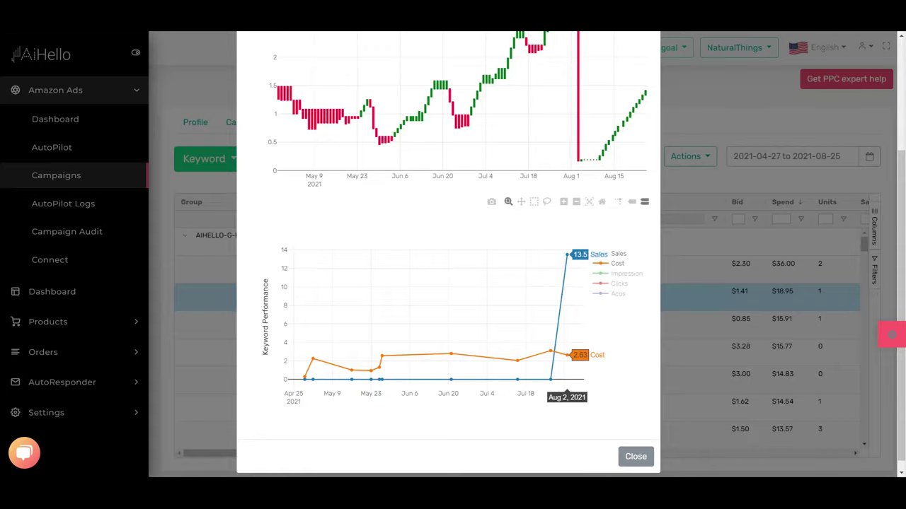
pyautogui.scroll(1, 566, 318)
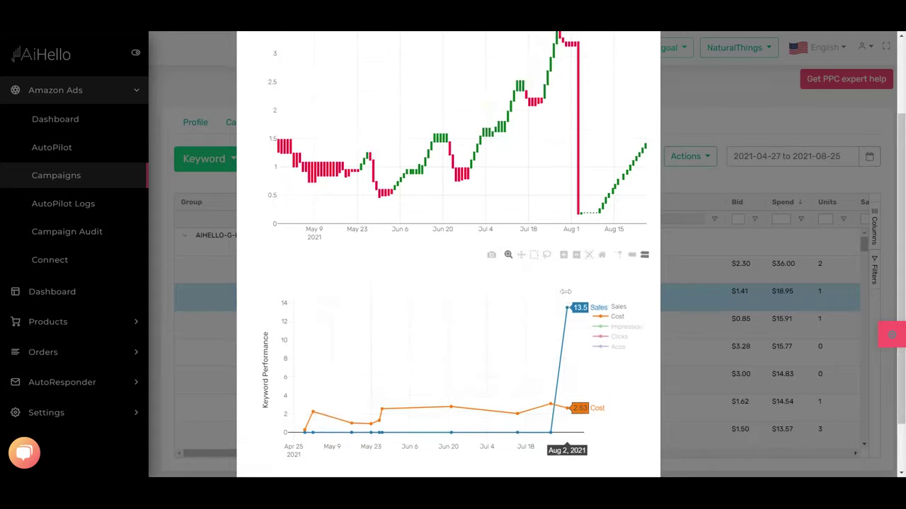
pyautogui.click(696, 124)
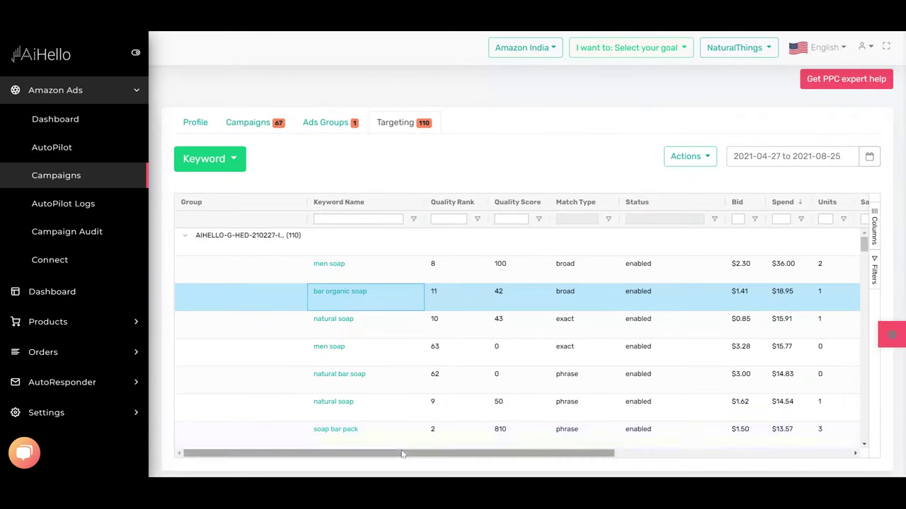
# - Sort the keywords by Sales, highest first, putting soap bar pack ($49.50) on top
pyautogui.moveTo(403, 454); pyautogui.dragTo(552, 459)
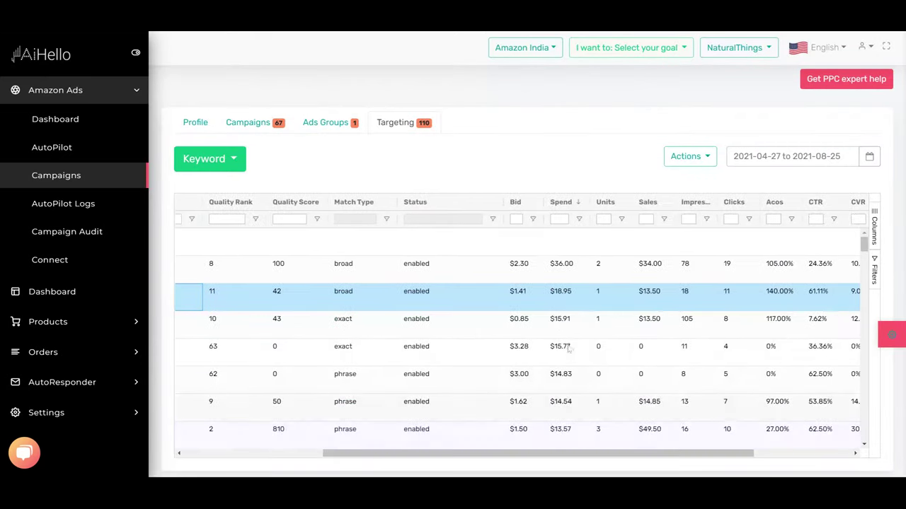
pyautogui.click(656, 206)
pyautogui.click(658, 206)
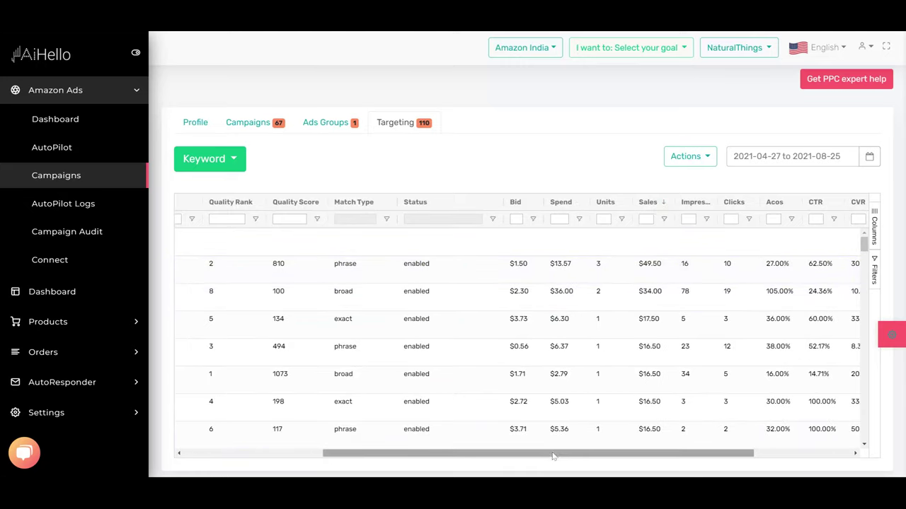
pyautogui.moveTo(557, 459); pyautogui.dragTo(416, 458)
# - Open the bid history chart for soap bar pack
pyautogui.click(351, 269)
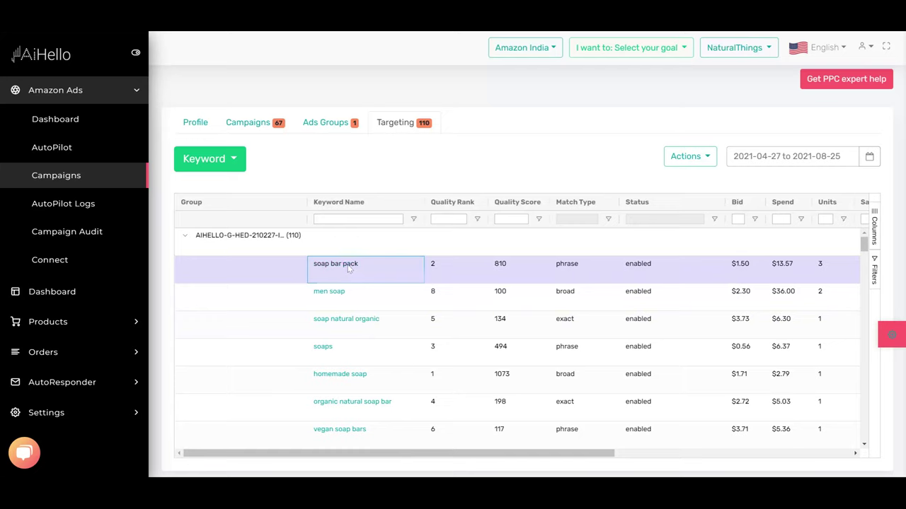
pyautogui.scroll(-3, 448, 255)
pyautogui.scroll(1, 438, 229)
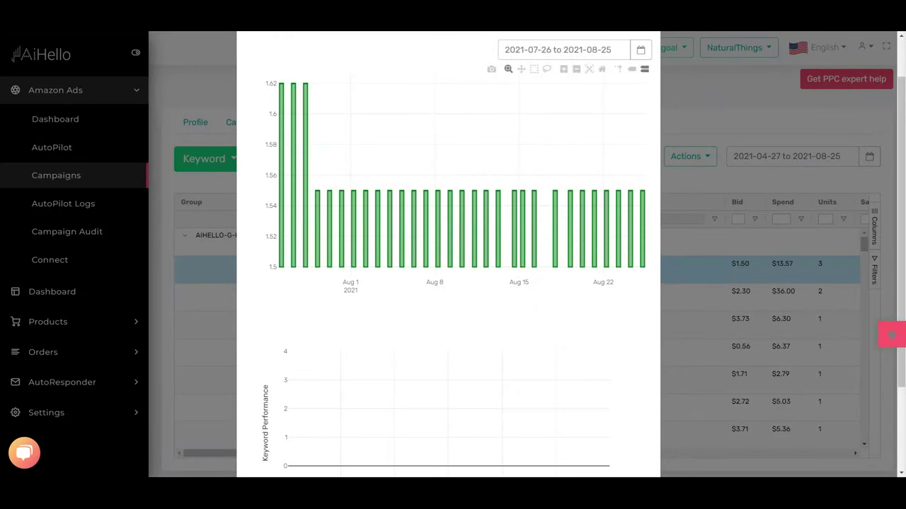
# - Reopen soap bar pack's bid history and extend it to the last 120 days
pyautogui.click(711, 118)
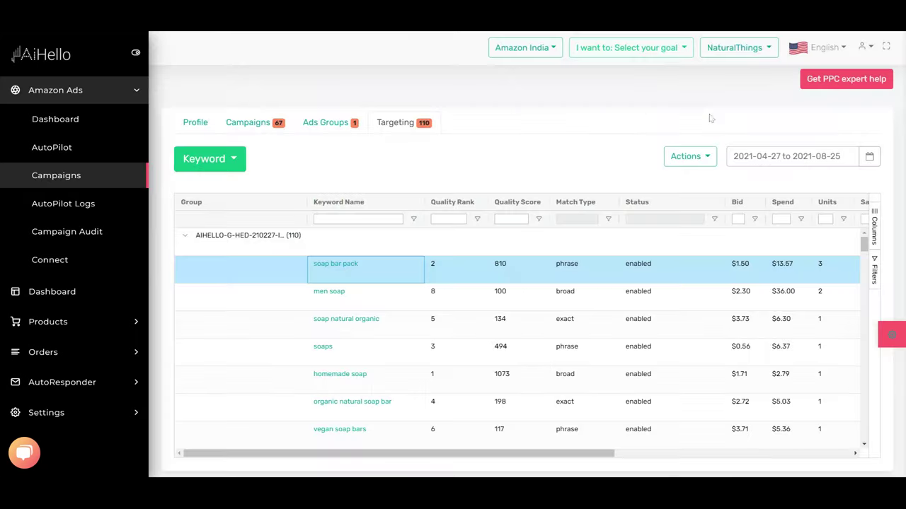
pyautogui.click(334, 265)
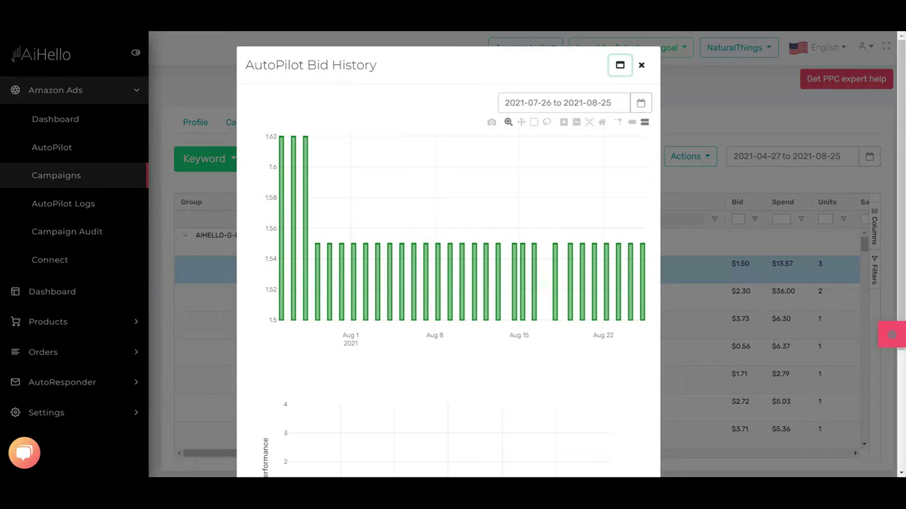
pyautogui.scroll(-3, 585, 263)
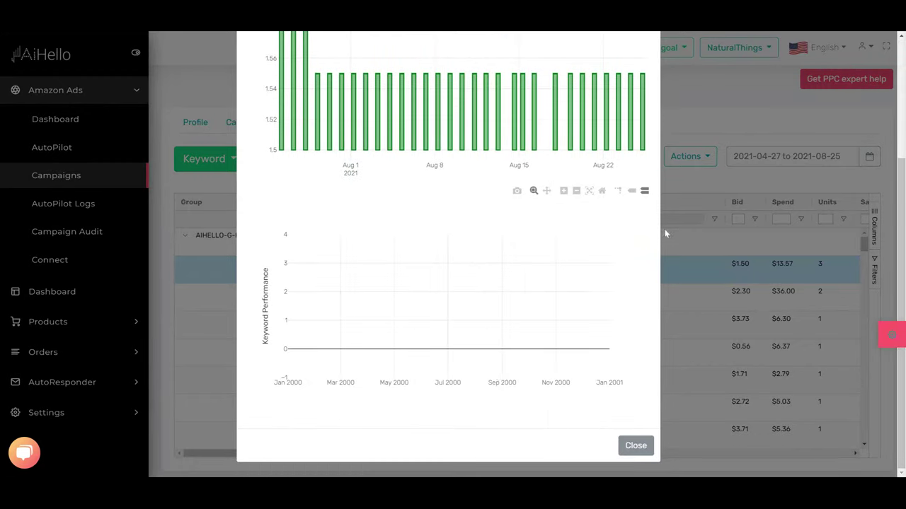
pyautogui.scroll(3, 665, 234)
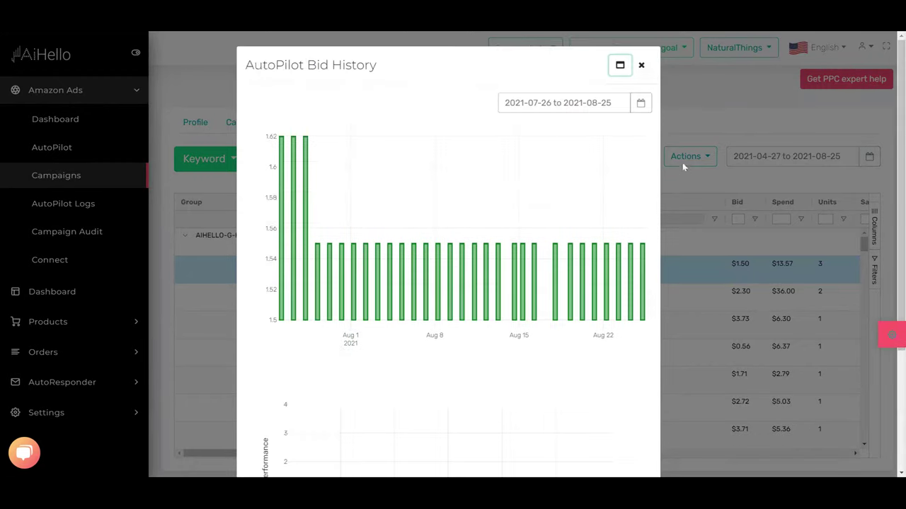
pyautogui.click(640, 103)
pyautogui.click(612, 313)
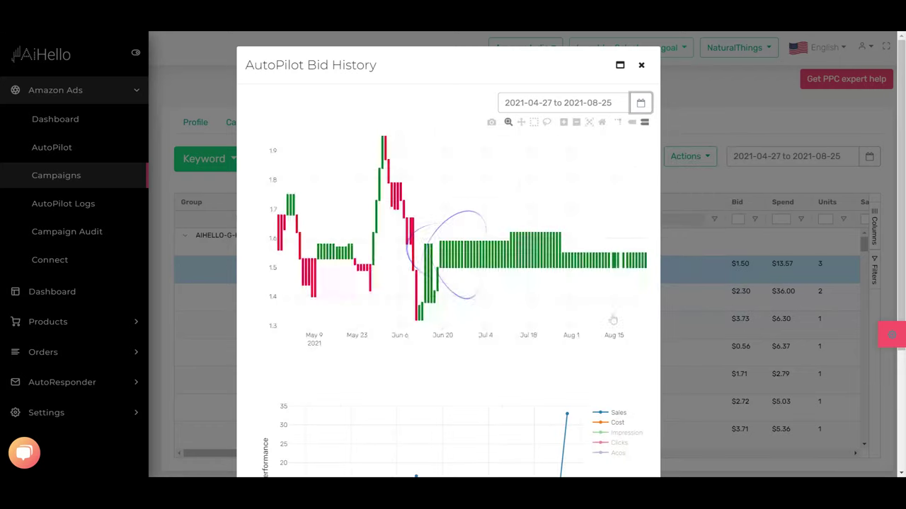
pyautogui.scroll(-3, 566, 314)
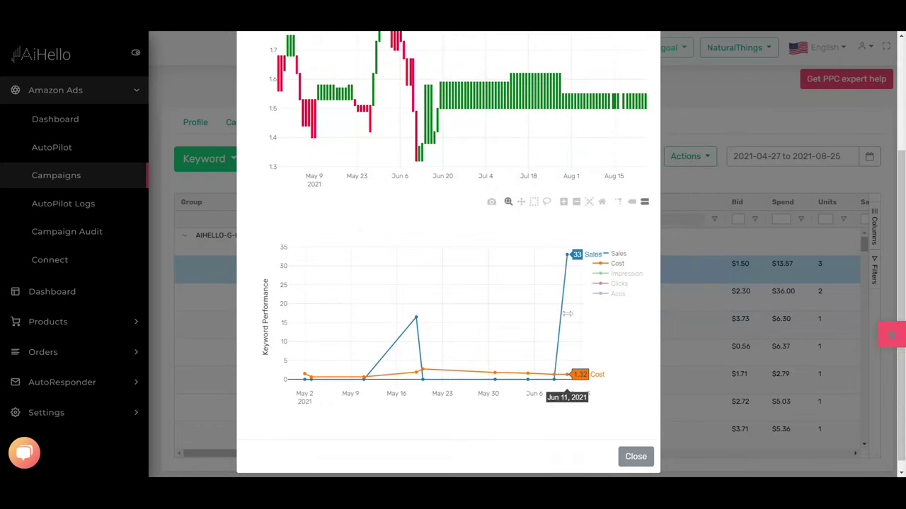
pyautogui.scroll(2, 566, 313)
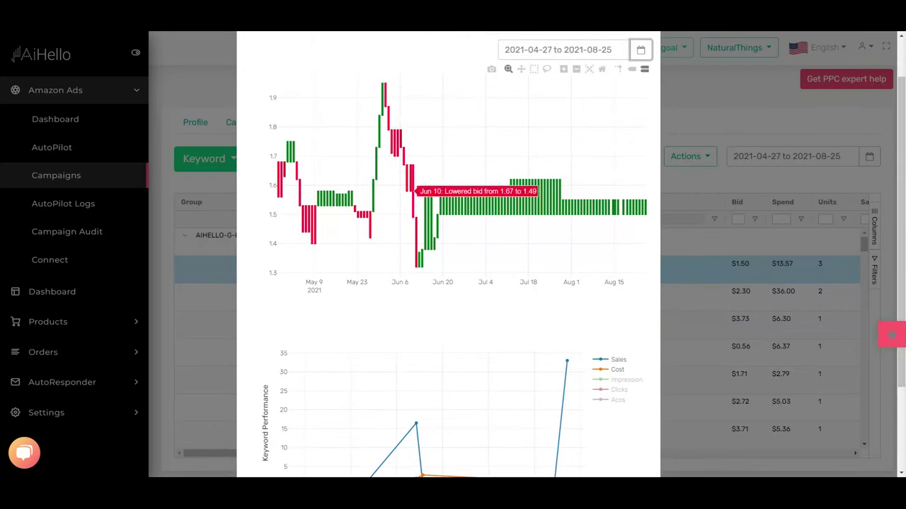
# - Read the bid bar tooltips, then close the bid history window
pyautogui.moveTo(428, 220)
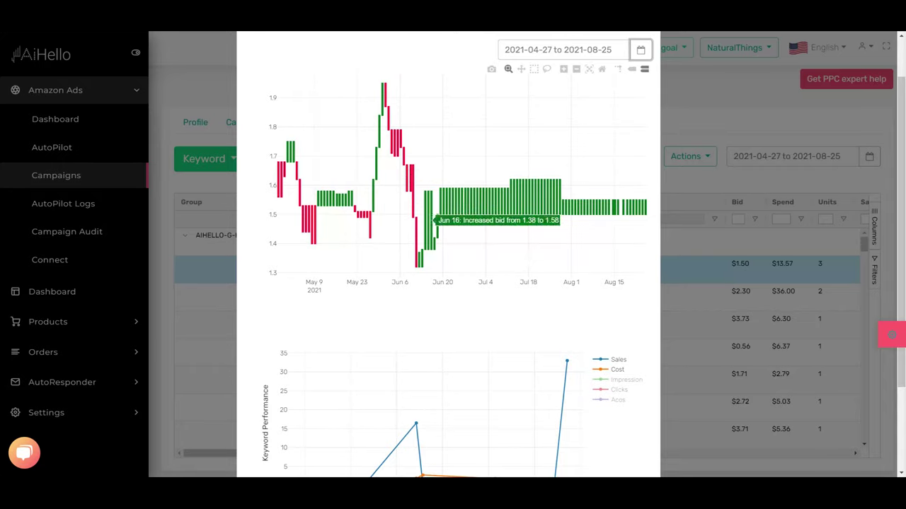
pyautogui.moveTo(419, 242)
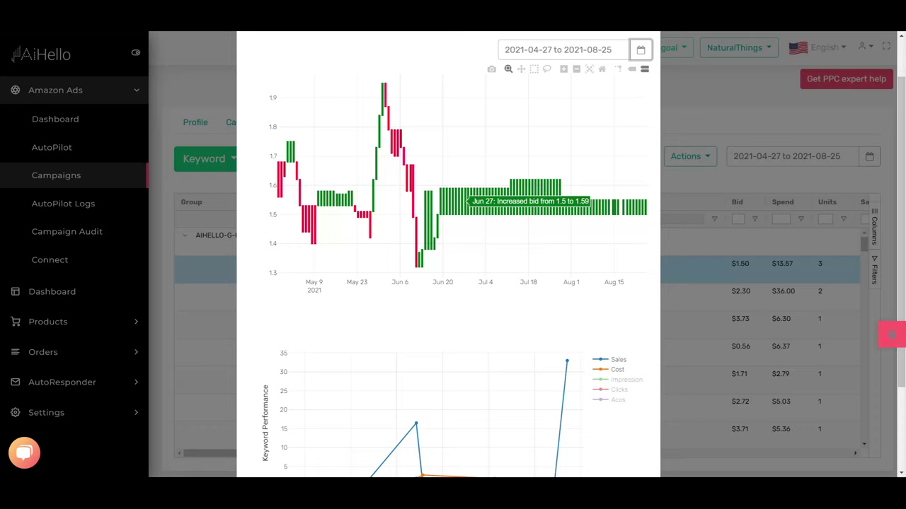
pyautogui.moveTo(587, 206)
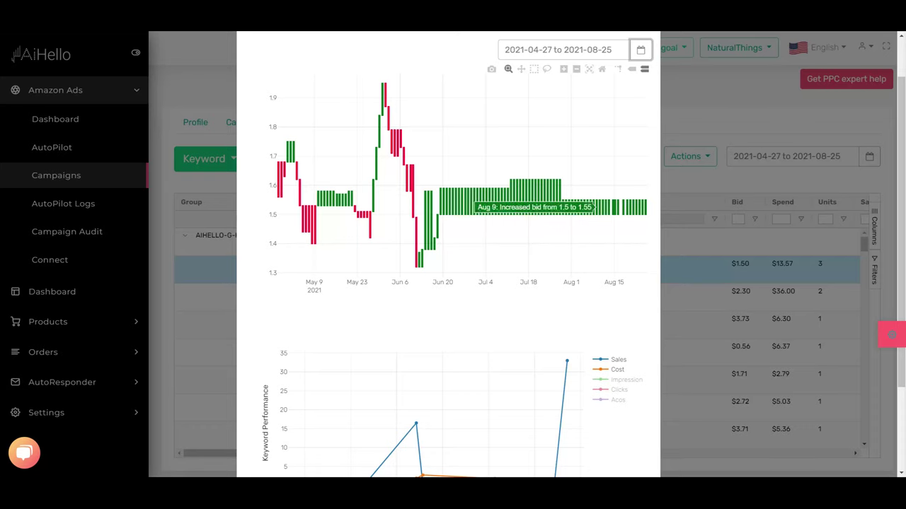
pyautogui.click(729, 87)
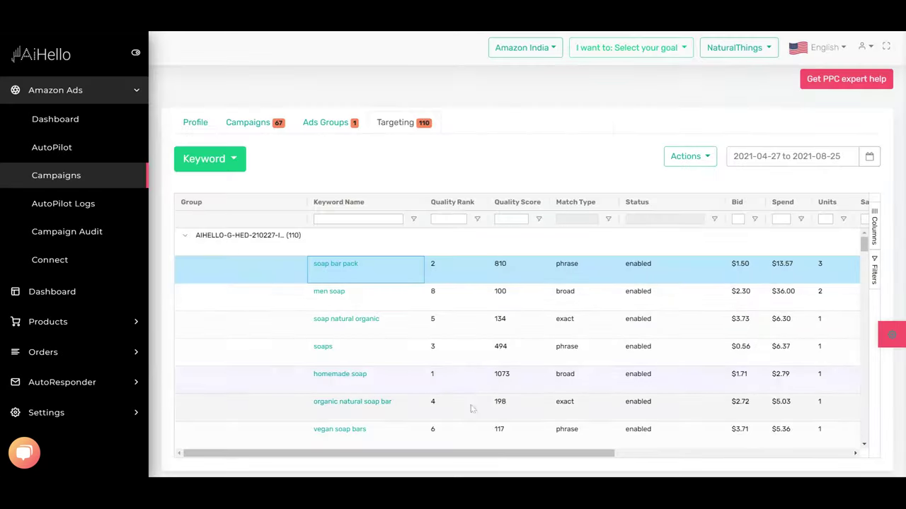
# - Show the Max AutoPilot Bid and AutoPilot Target Acos columns in the keyword table
pyautogui.moveTo(374, 459); pyautogui.dragTo(634, 474)
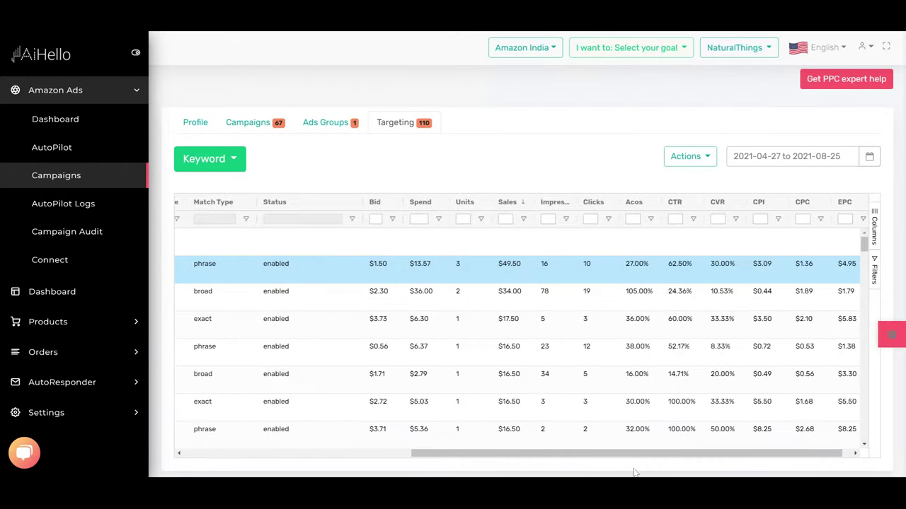
pyautogui.click(874, 207)
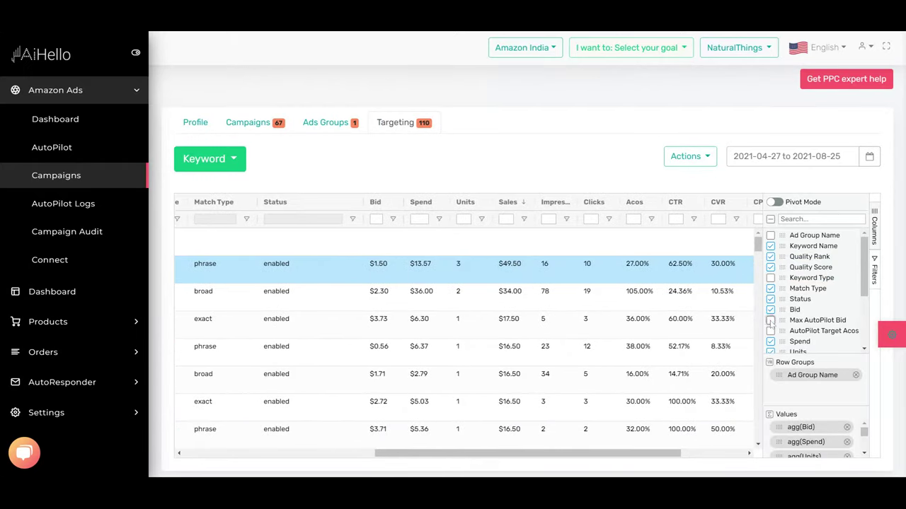
pyautogui.click(769, 320)
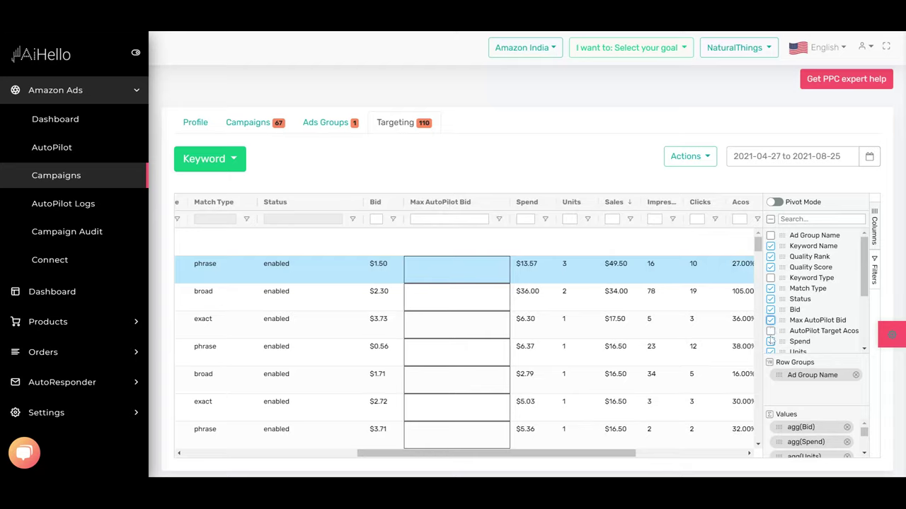
pyautogui.click(770, 331)
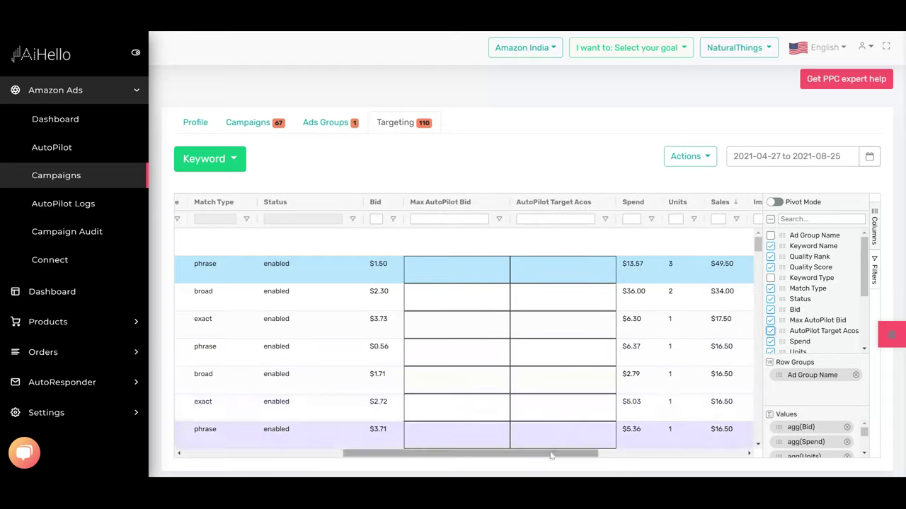
pyautogui.moveTo(531, 459); pyautogui.dragTo(372, 446)
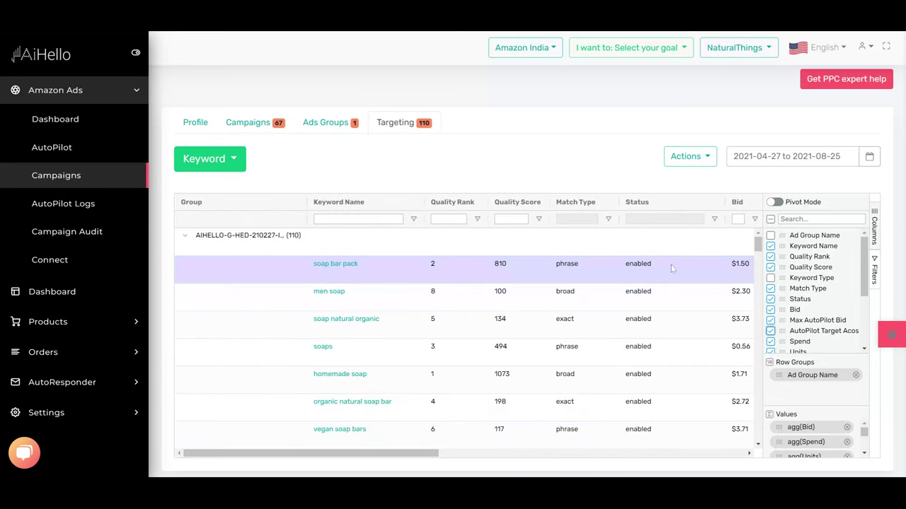
pyautogui.click(318, 263)
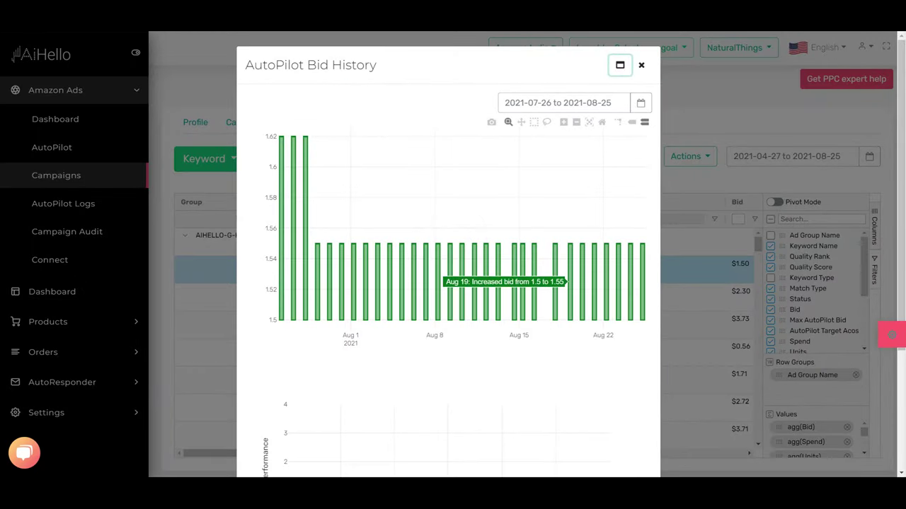
pyautogui.scroll(-3, 439, 212)
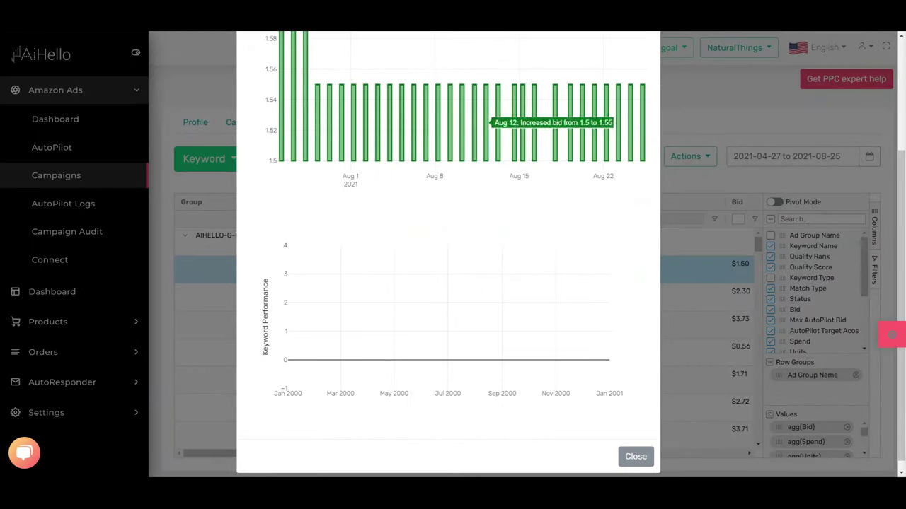
pyautogui.click(719, 123)
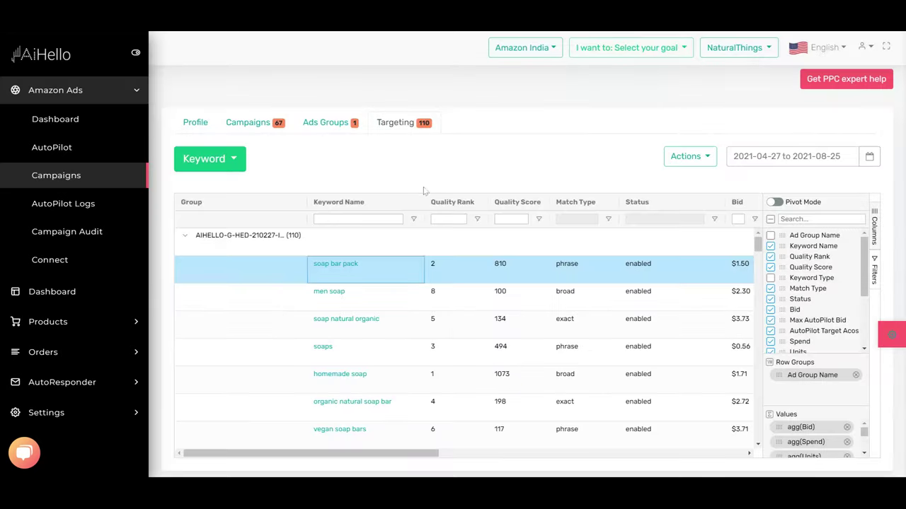
# - From Campaigns, open the first campaign's AutoPilot Logs and start a Keyword filter for 'soap bar pack'
pyautogui.click(243, 124)
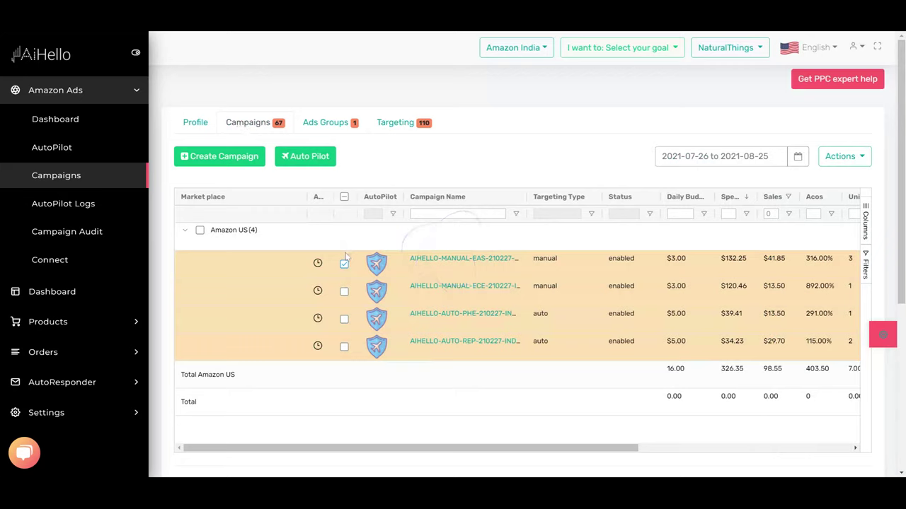
pyautogui.click(317, 263)
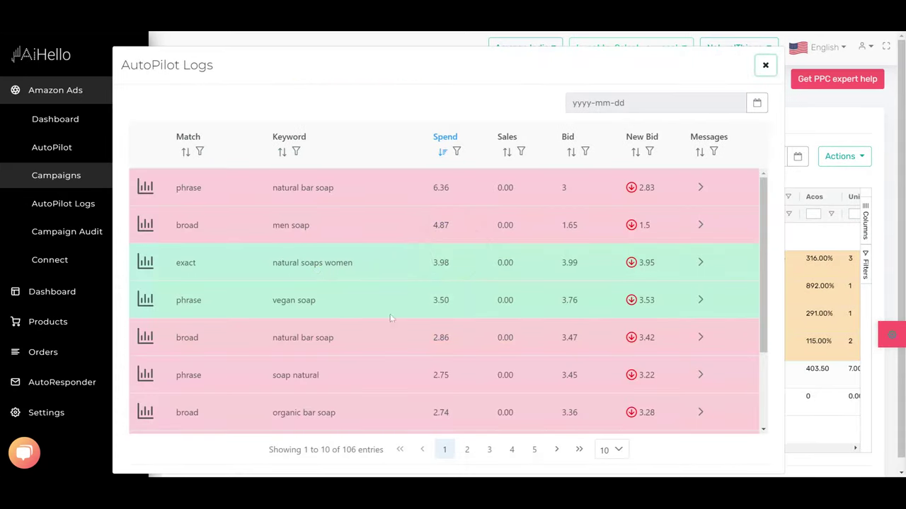
pyautogui.click(296, 152)
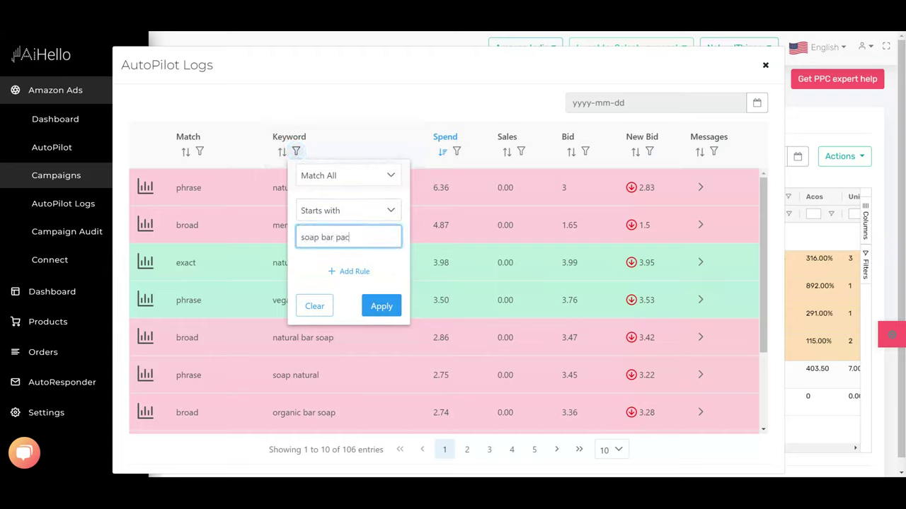
# - Apply the 'soap bar pack' filter and expand the phrase entry's messages on its skipped 1.55 increase
pyautogui.click(378, 306)
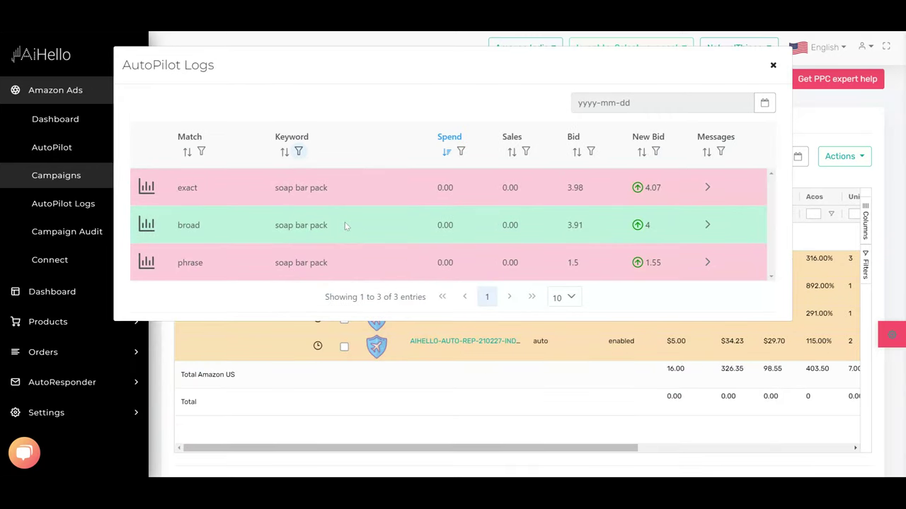
pyautogui.click(706, 263)
pyautogui.scroll(-1, 659, 301)
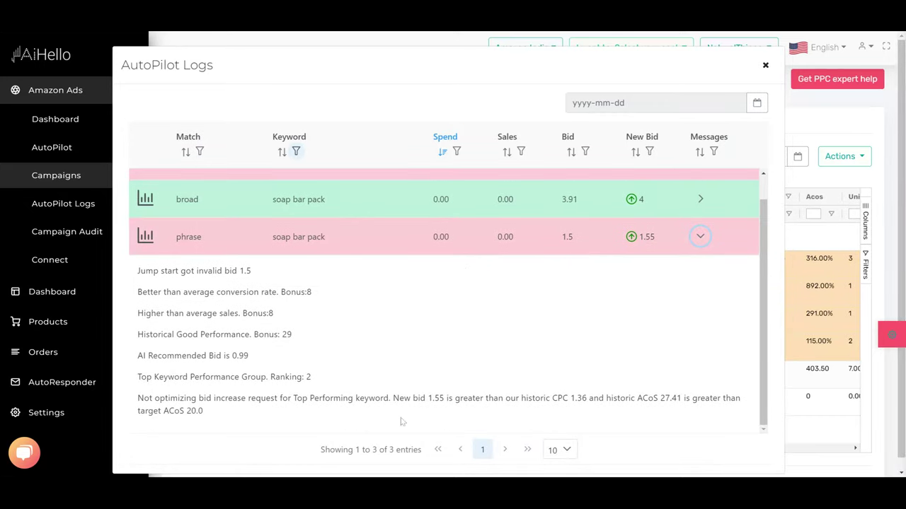
pyautogui.moveTo(393, 398); pyautogui.dragTo(587, 395)
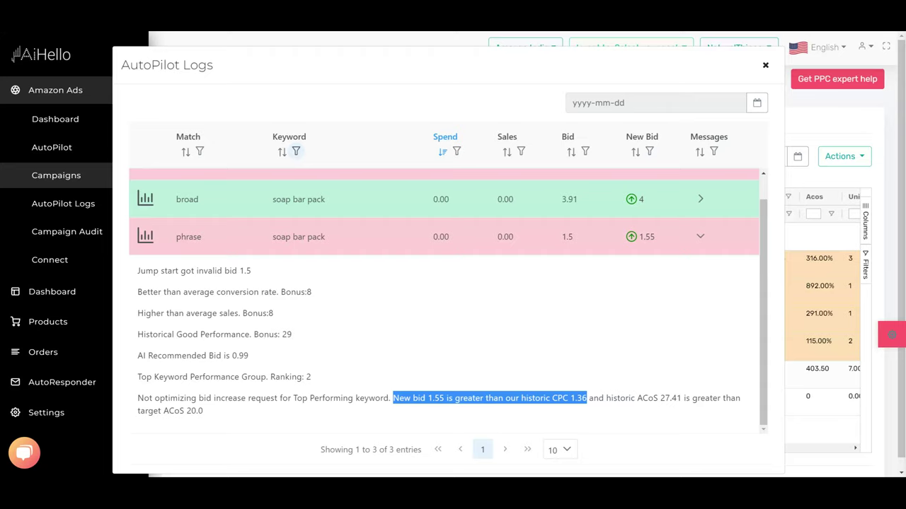
pyautogui.moveTo(204, 412); pyautogui.dragTo(138, 402)
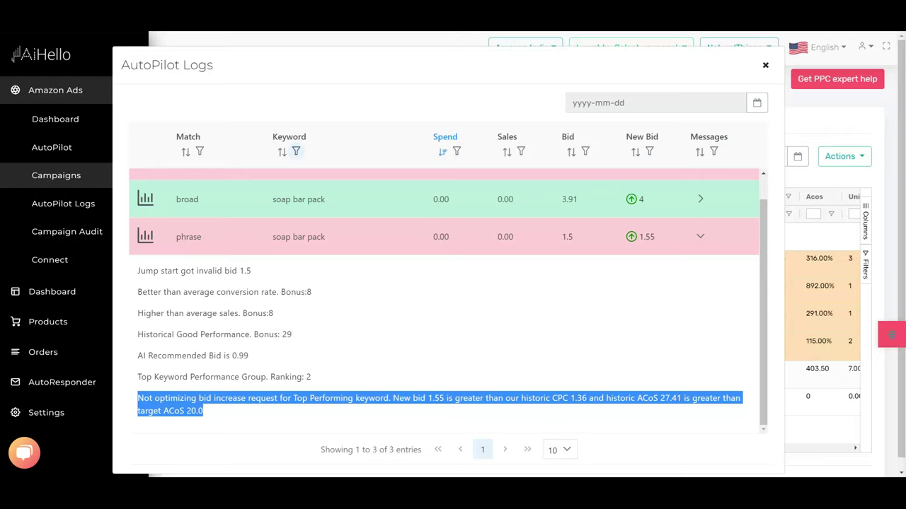
pyautogui.click(555, 398)
pyautogui.moveTo(569, 399); pyautogui.dragTo(587, 399)
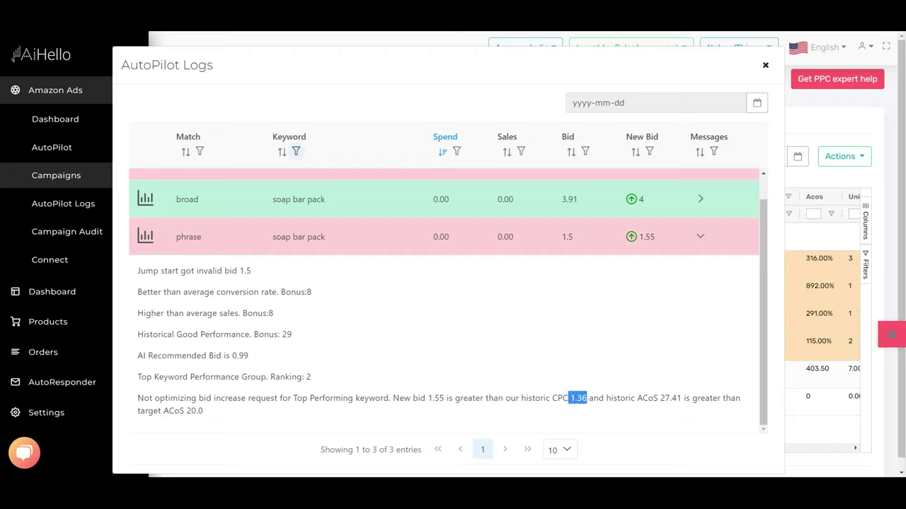
pyautogui.moveTo(389, 398); pyautogui.dragTo(452, 399)
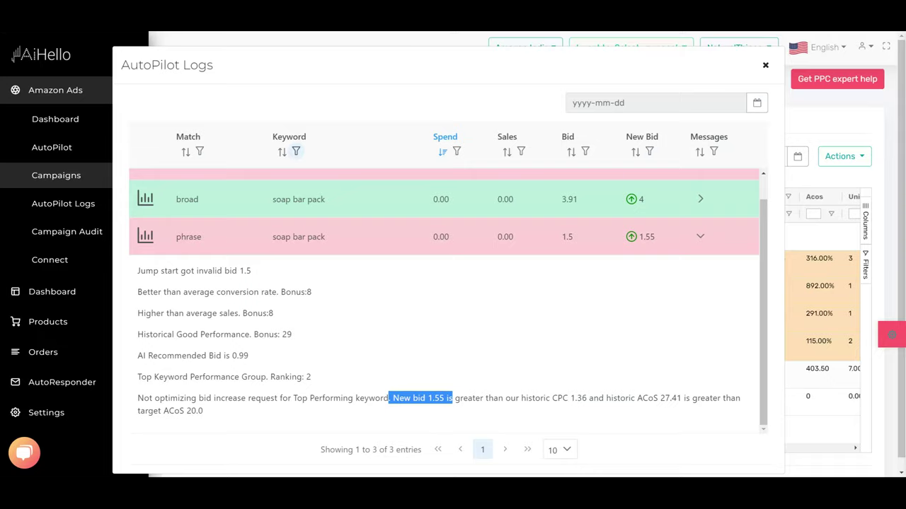
pyautogui.moveTo(204, 412); pyautogui.dragTo(131, 398)
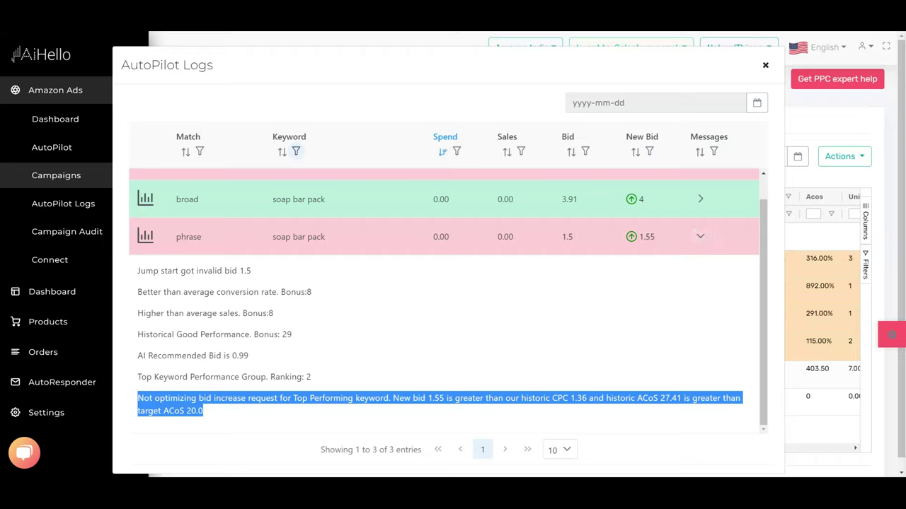
pyautogui.keyDown('shift'); pyautogui.click(577, 399); pyautogui.keyUp('shift')
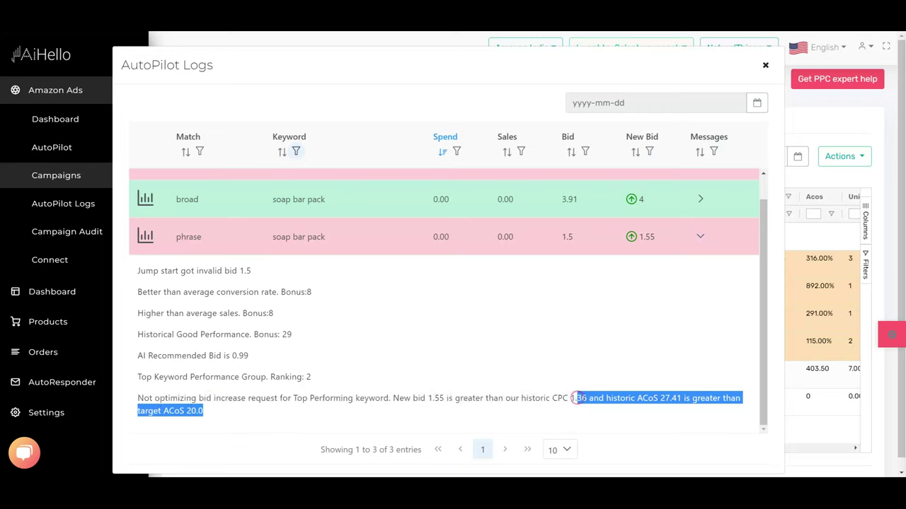
# - Swap to the broad-match entry's messages and highlight why its bid rose from 3.91 to 4
pyautogui.click(700, 237)
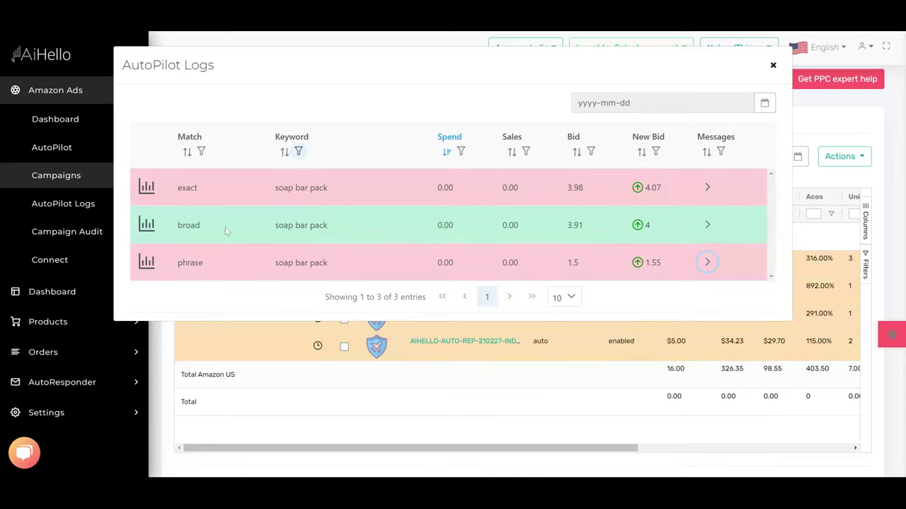
pyautogui.click(705, 225)
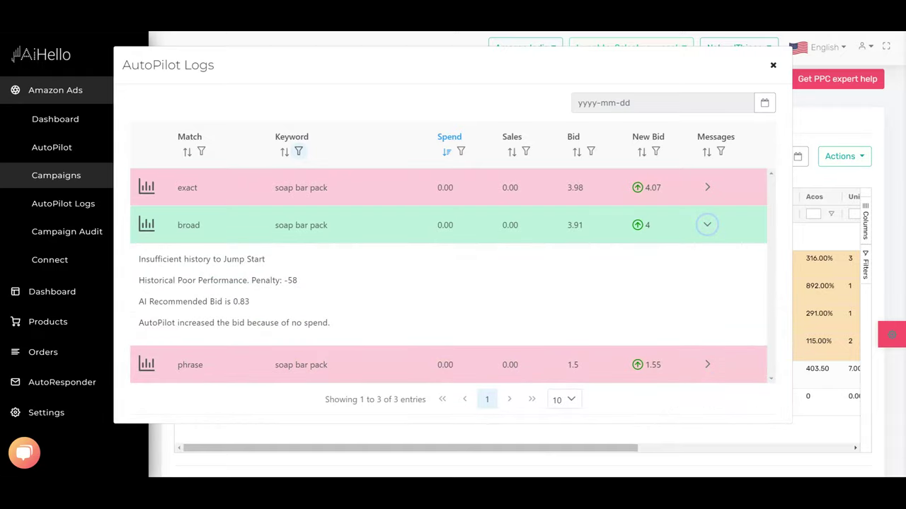
pyautogui.moveTo(152, 323); pyautogui.dragTo(318, 324)
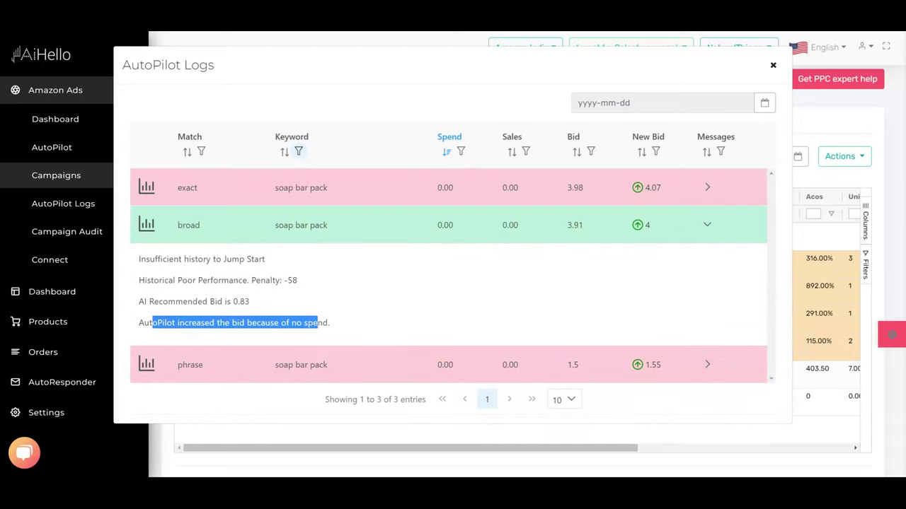
# - View the broad-match bid history chart over the last 120 days, then close it
pyautogui.click(146, 225)
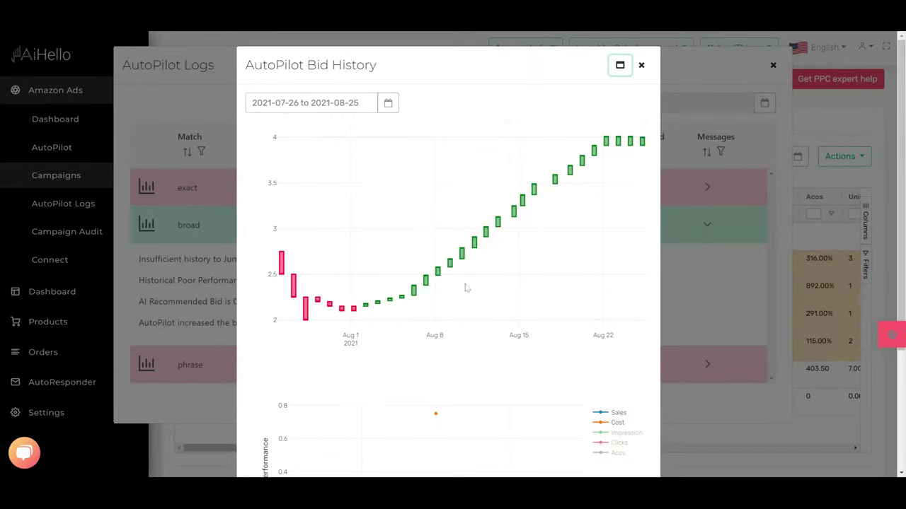
pyautogui.moveTo(440, 425)
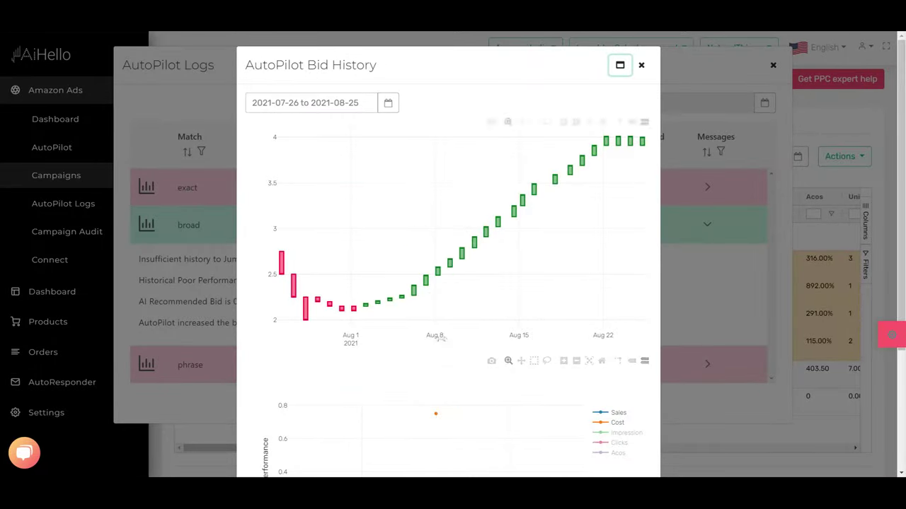
pyautogui.scroll(-3, 440, 425)
pyautogui.scroll(3, 438, 337)
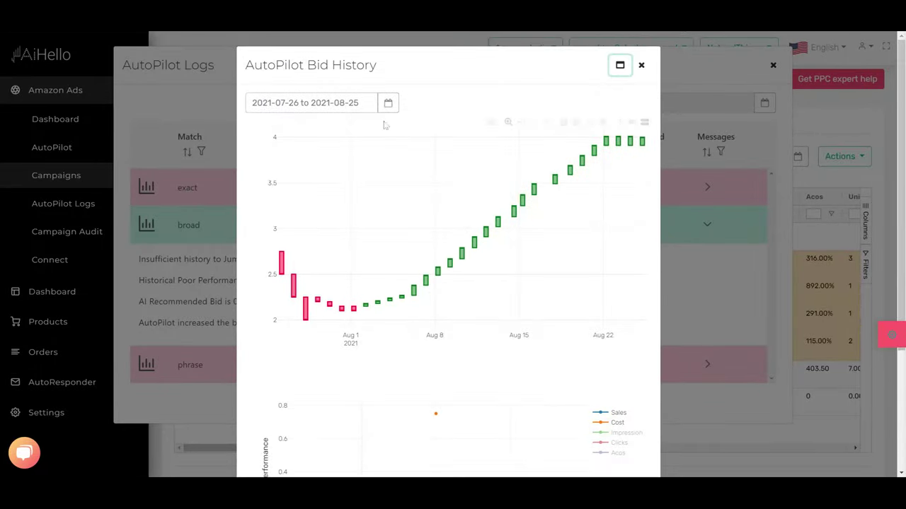
pyautogui.click(388, 103)
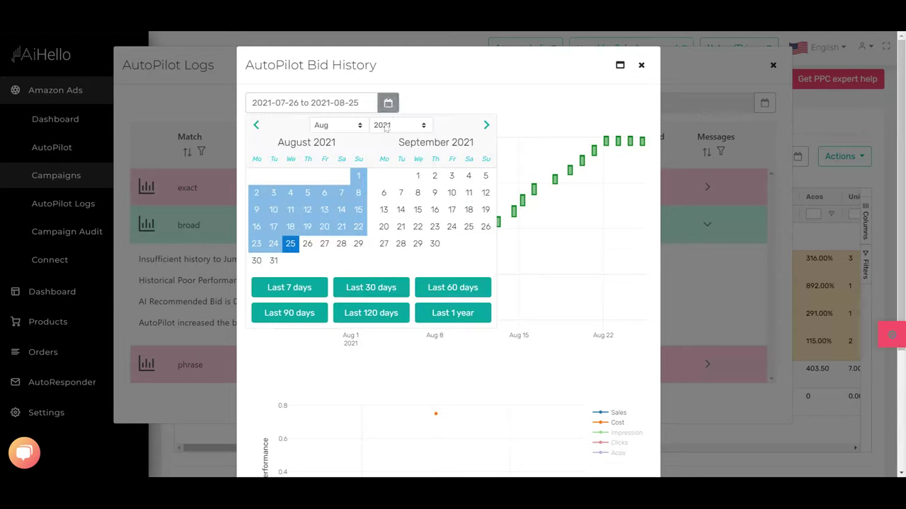
pyautogui.click(371, 313)
pyautogui.scroll(-3, 357, 306)
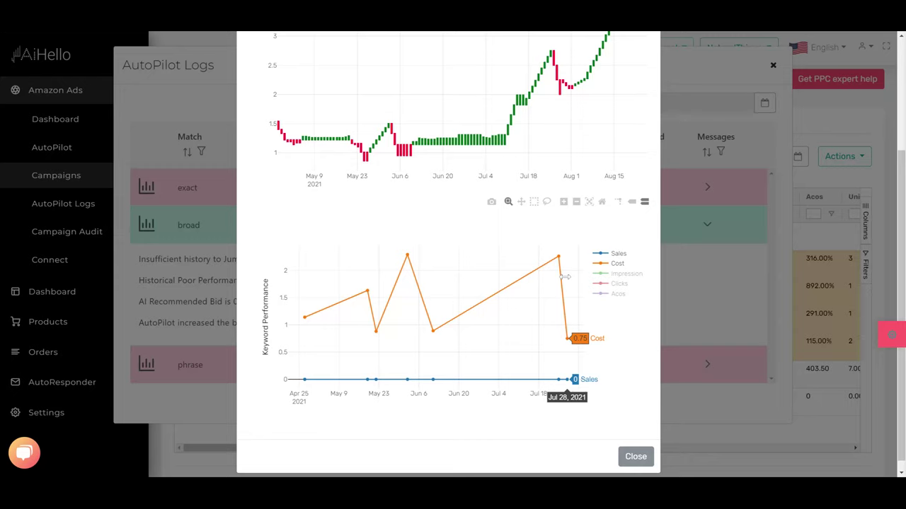
pyautogui.scroll(2, 495, 301)
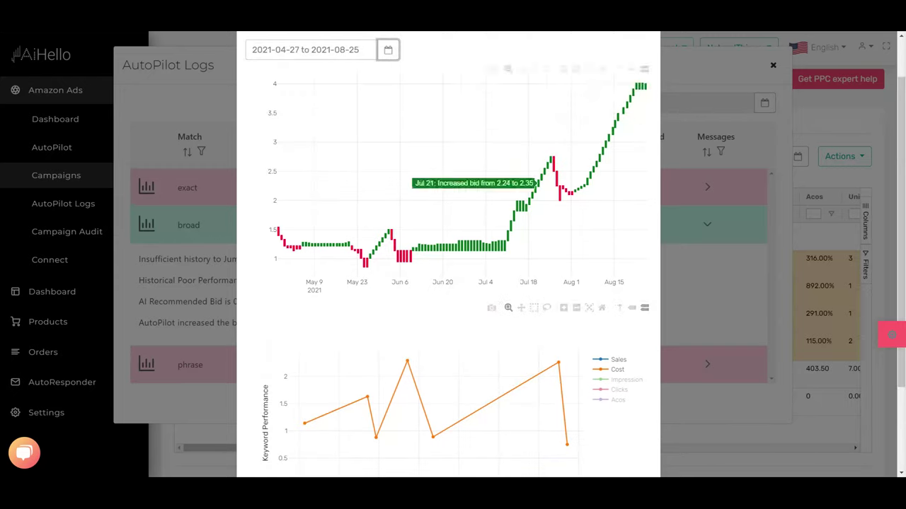
pyautogui.scroll(1, 642, 69)
pyautogui.click(641, 65)
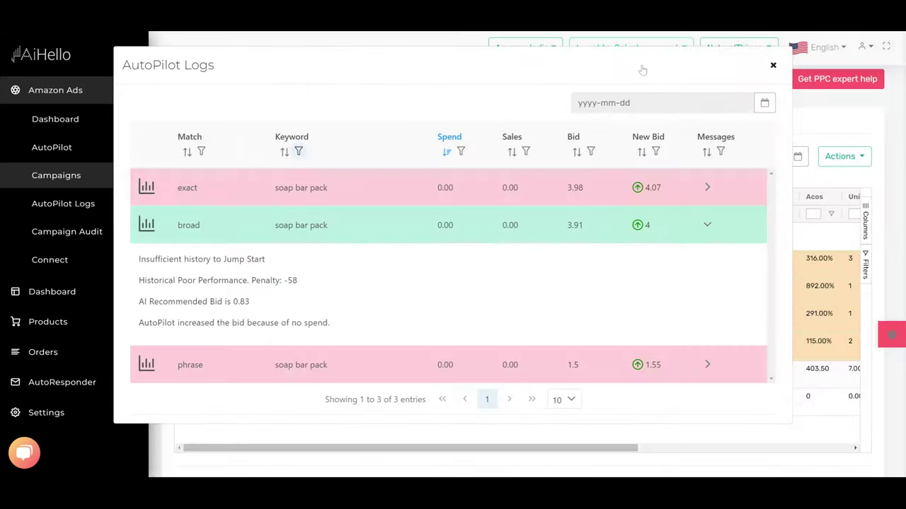
# - Expand the exact-match messages and highlight the 4.07 new bid capped at the 4.0 maximum
pyautogui.click(707, 225)
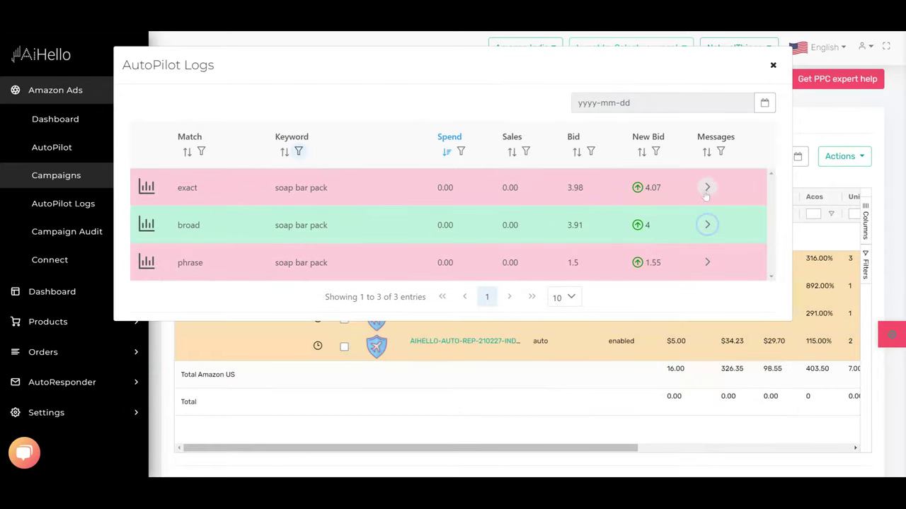
pyautogui.click(707, 189)
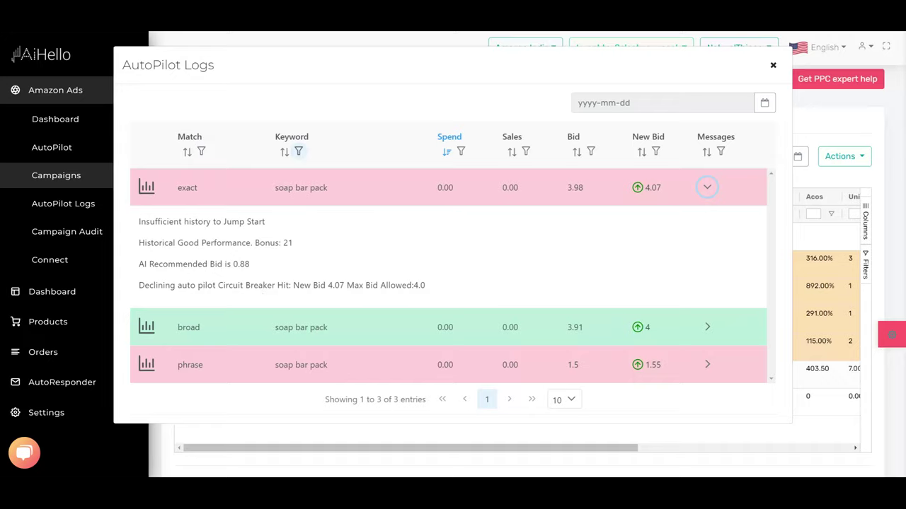
pyautogui.moveTo(320, 286); pyautogui.dragTo(346, 285)
pyautogui.moveTo(413, 285); pyautogui.dragTo(425, 285)
pyautogui.moveTo(312, 285); pyautogui.dragTo(347, 285)
# - View the exact-match bid history chart over the last 120 days, then close it
pyautogui.click(147, 188)
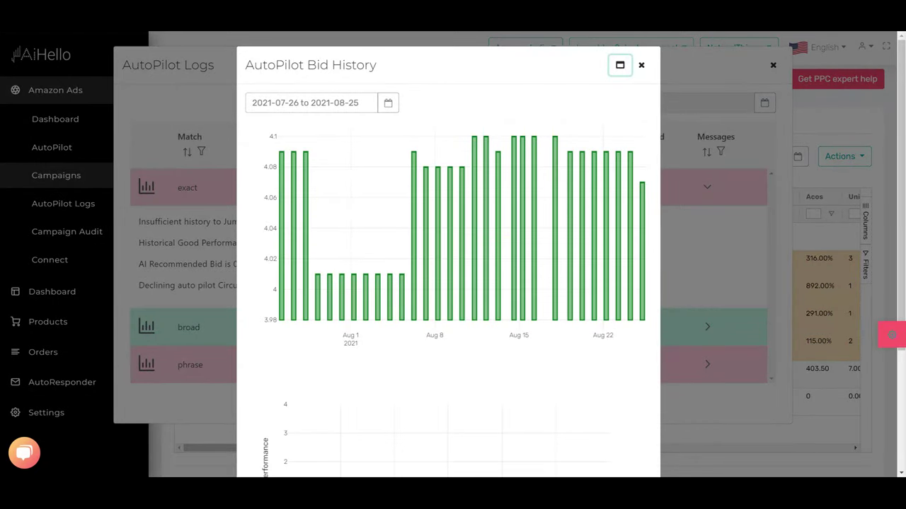
pyautogui.click(388, 102)
pyautogui.click(375, 312)
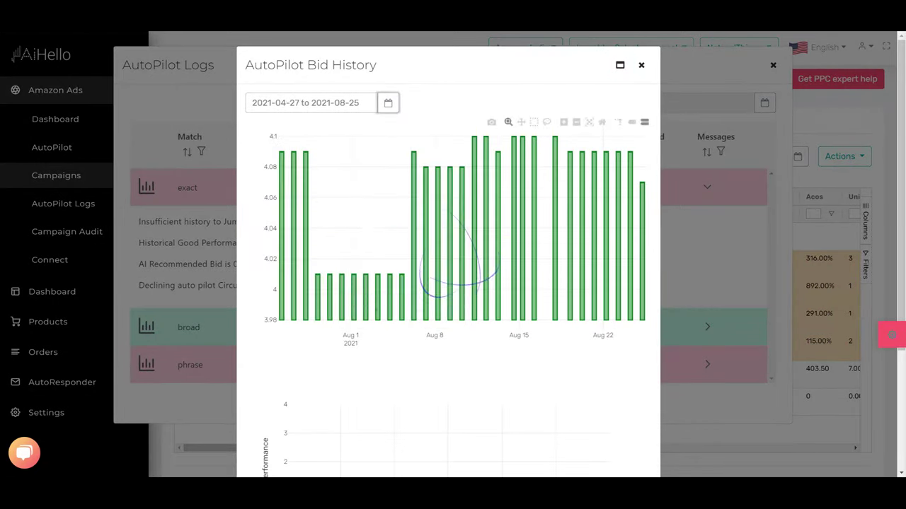
pyautogui.scroll(-5, 434, 242)
pyautogui.scroll(1, 437, 292)
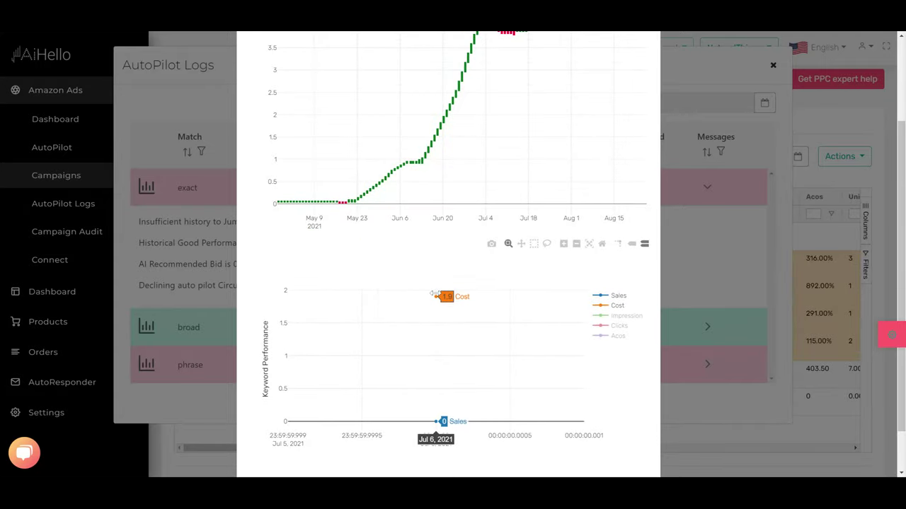
pyautogui.scroll(2, 434, 294)
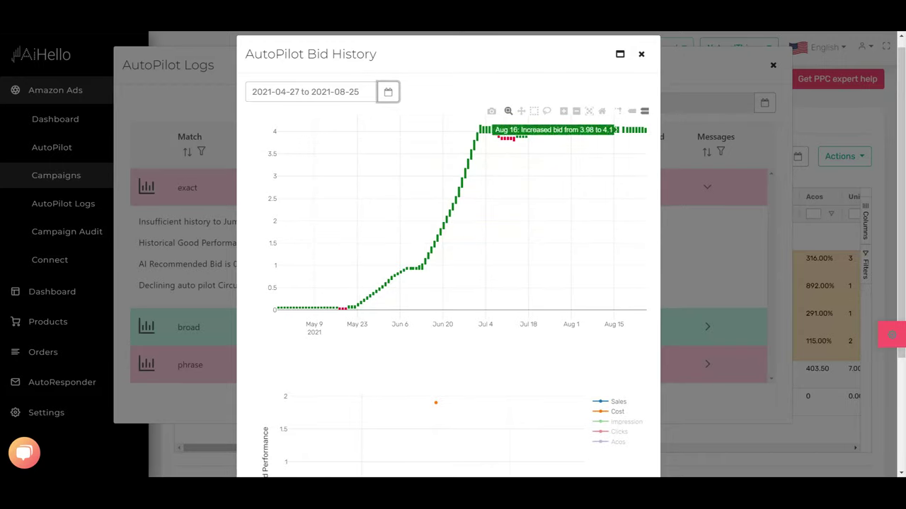
pyautogui.scroll(-1, 449, 254)
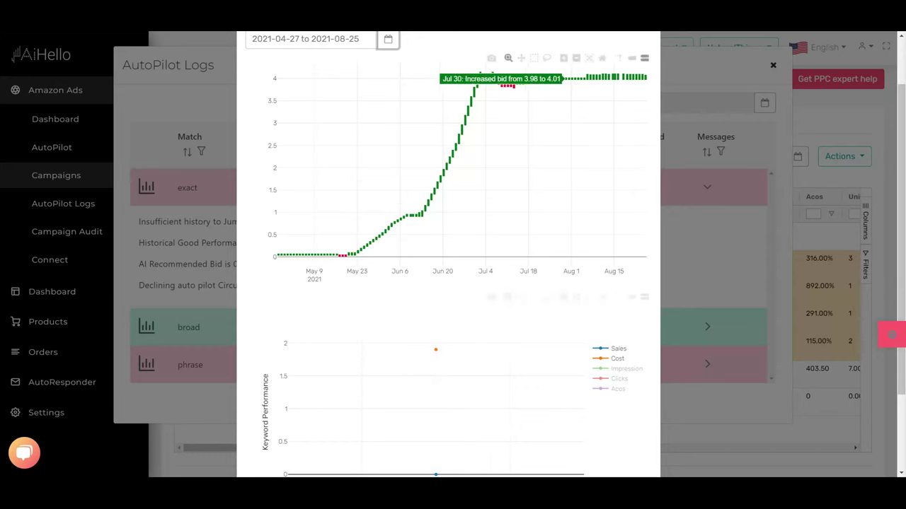
pyautogui.scroll(1, 646, 77)
pyautogui.click(642, 67)
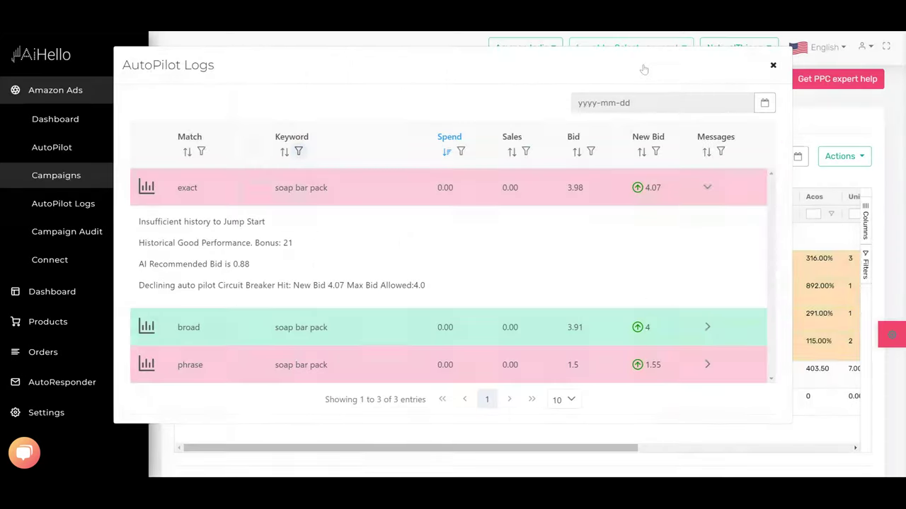
# - Close the logs, switch to Targeting, and toggle the Columns panel to reveal Max AutoPilot Bid
pyautogui.click(773, 66)
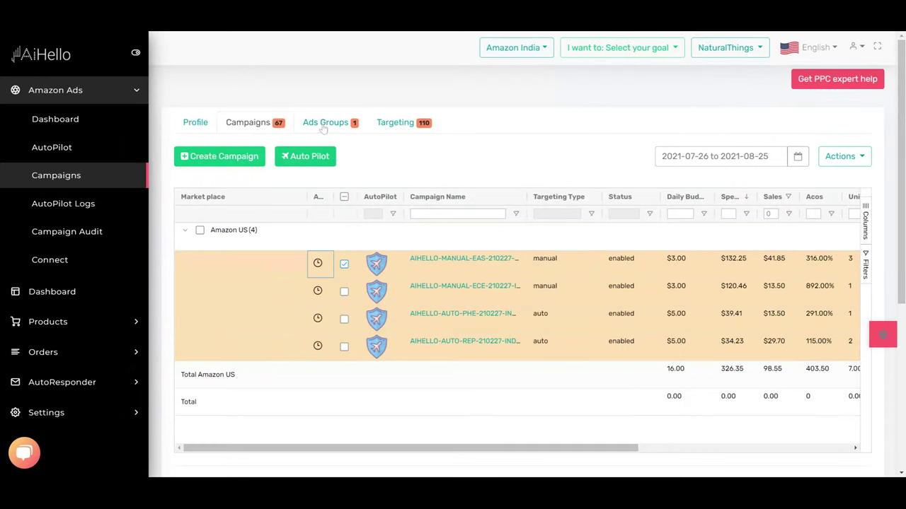
pyautogui.click(390, 123)
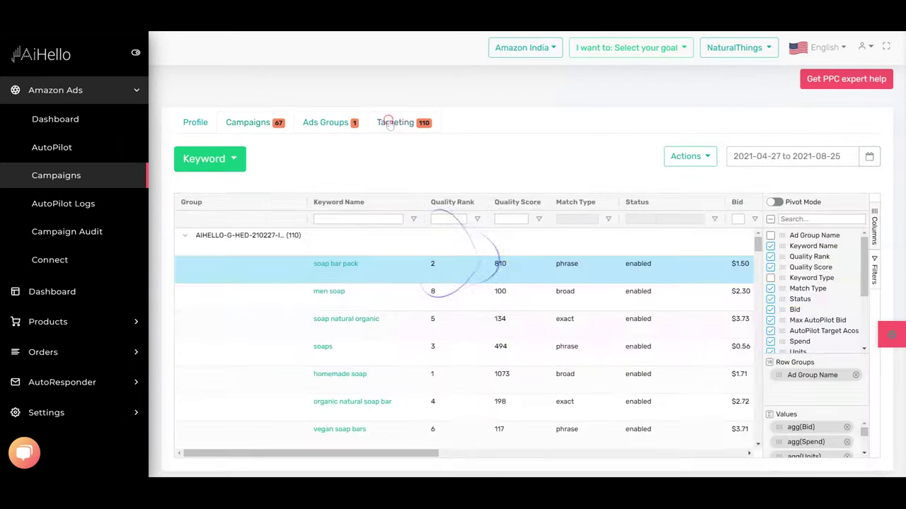
pyautogui.click(875, 213)
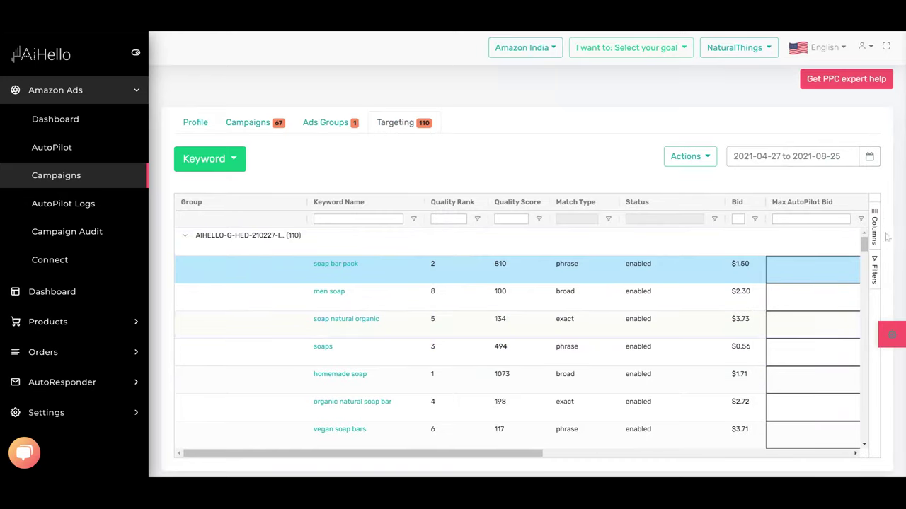
pyautogui.click(876, 218)
pyautogui.scroll(-3, 846, 304)
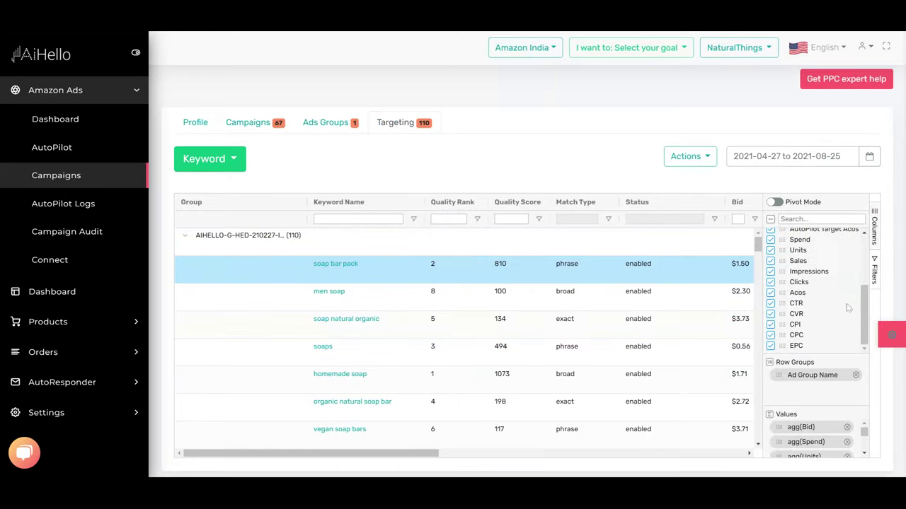
pyautogui.scroll(3, 846, 304)
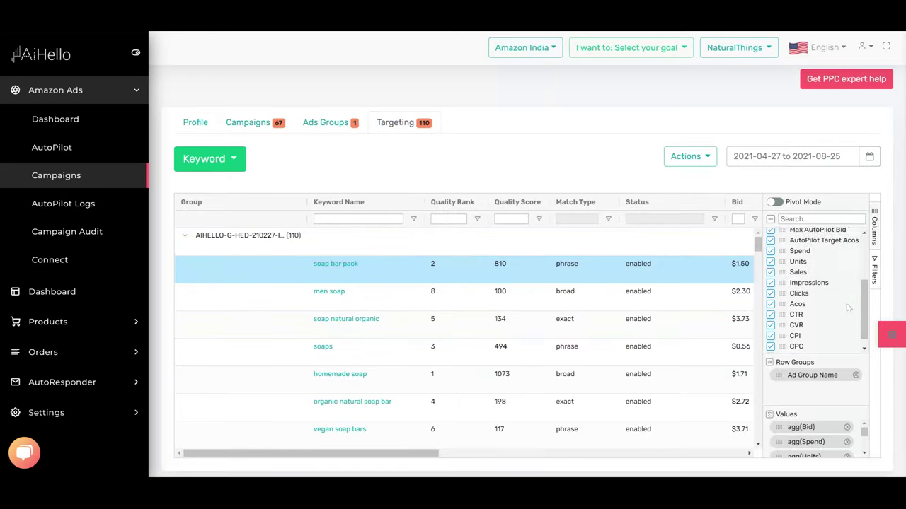
pyautogui.click(875, 225)
# - Check the 'soap bar pack' keyword's bid history, then return to the Campaigns table
pyautogui.click(329, 265)
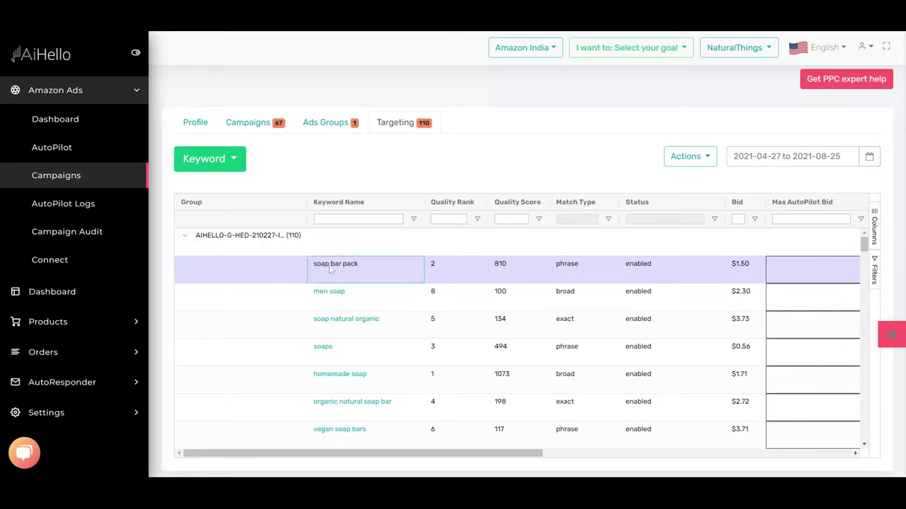
pyautogui.scroll(-3, 401, 376)
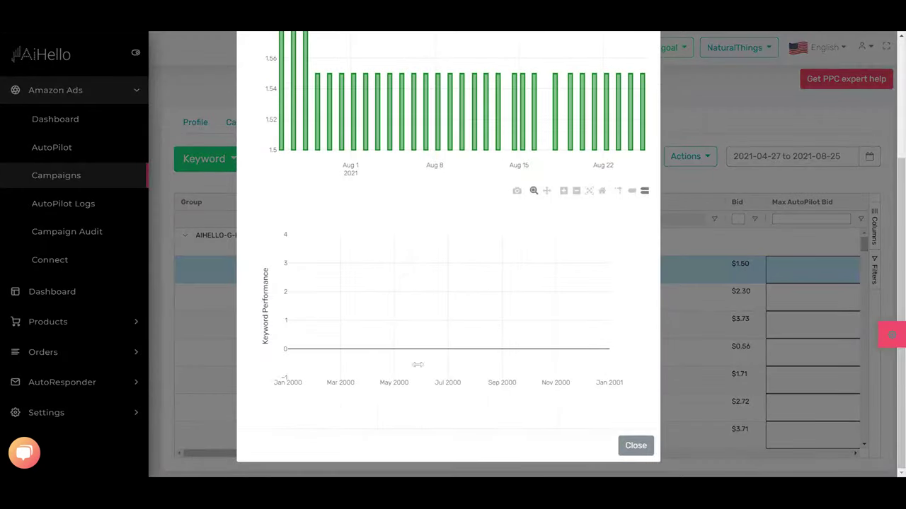
pyautogui.click(684, 112)
pyautogui.click(242, 124)
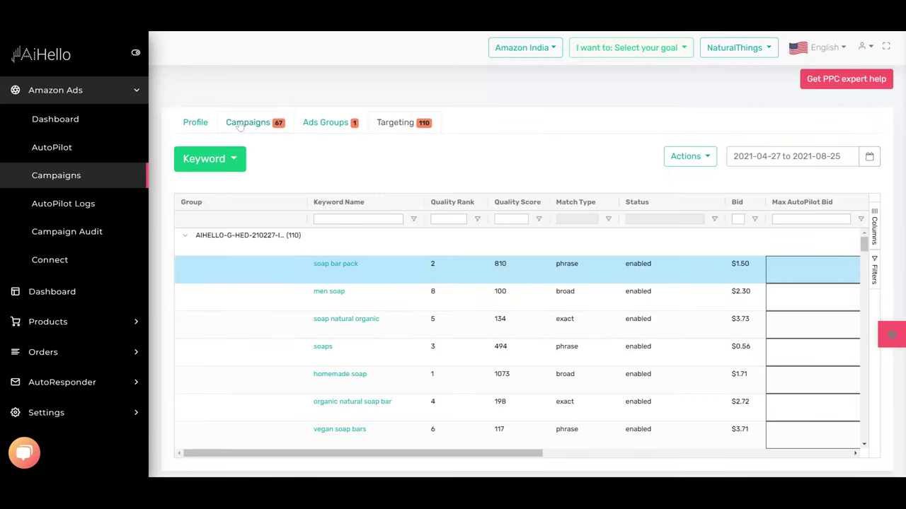
# - Clear the 'soap bar pack' filter in the first campaign's logs, review the natural bar soap bid cut, and close
pyautogui.click(317, 264)
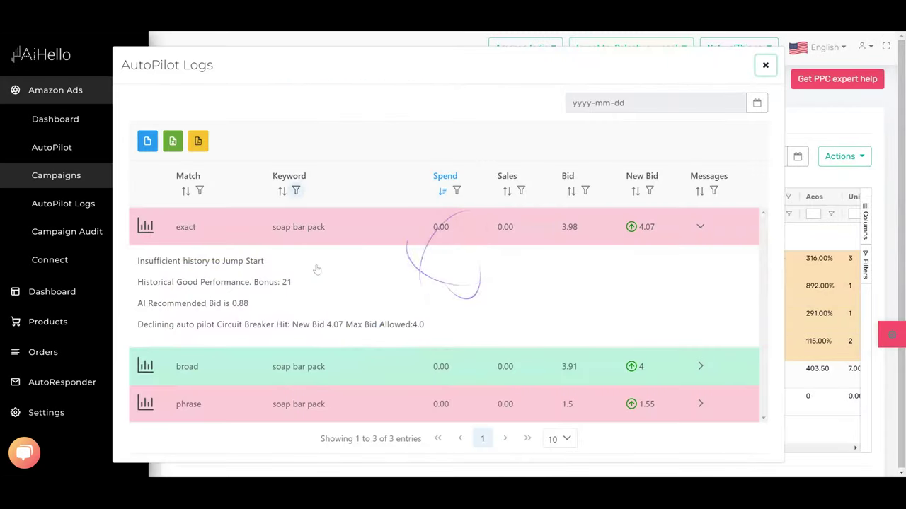
pyautogui.click(295, 191)
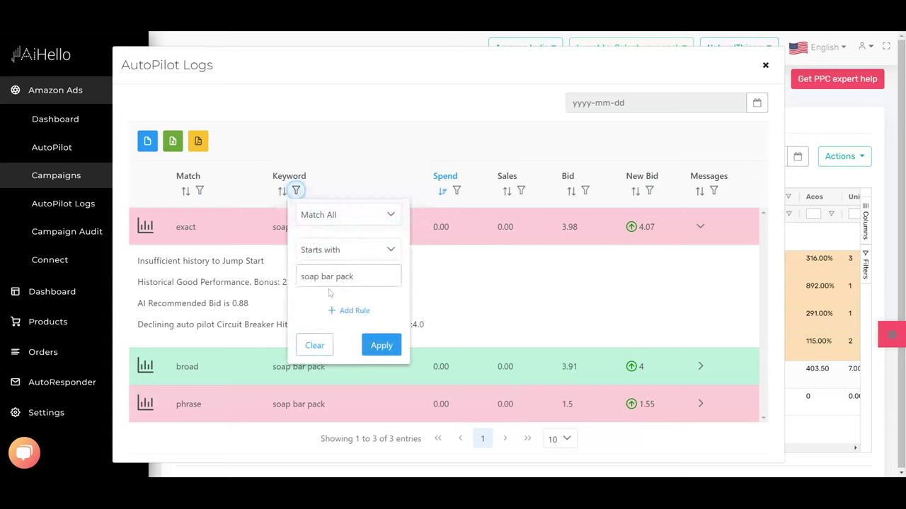
pyautogui.click(313, 344)
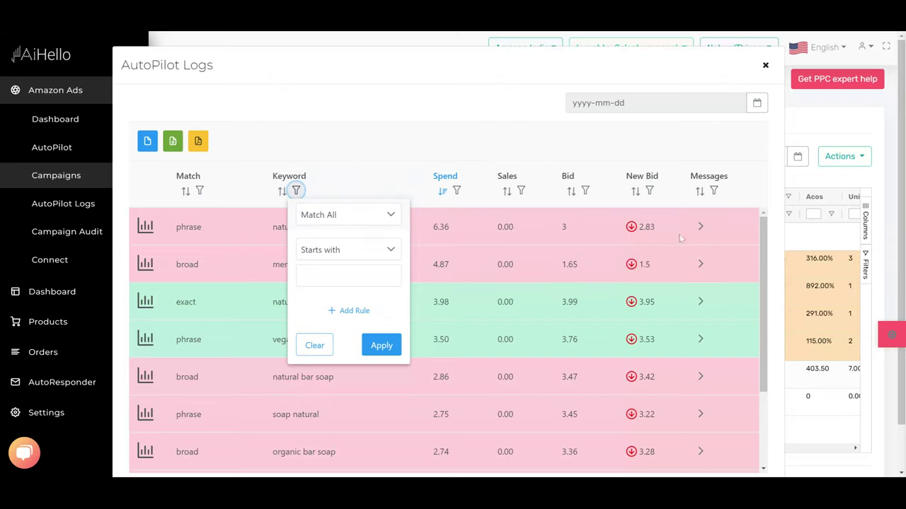
pyautogui.click(700, 227)
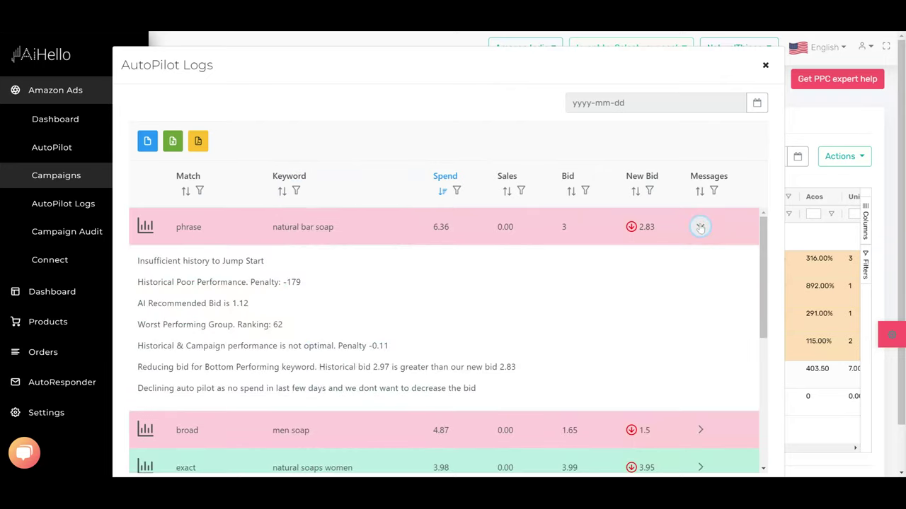
pyautogui.click(765, 65)
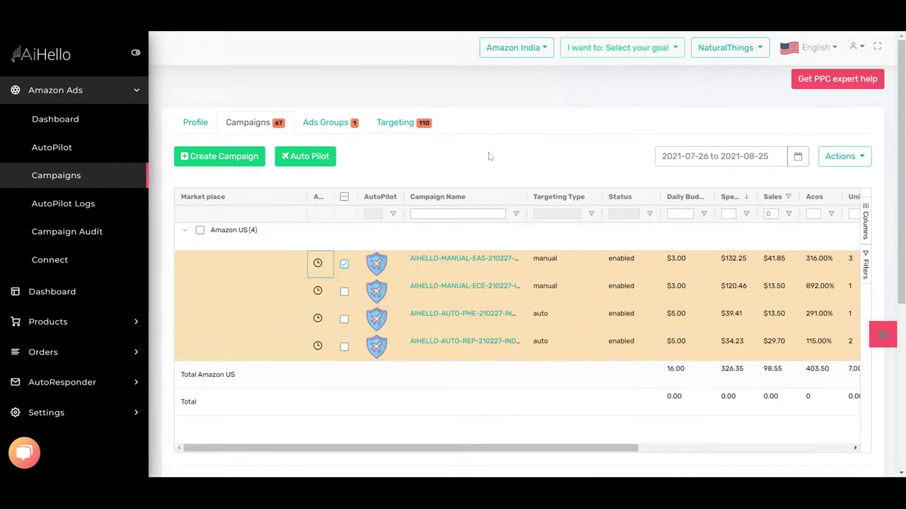